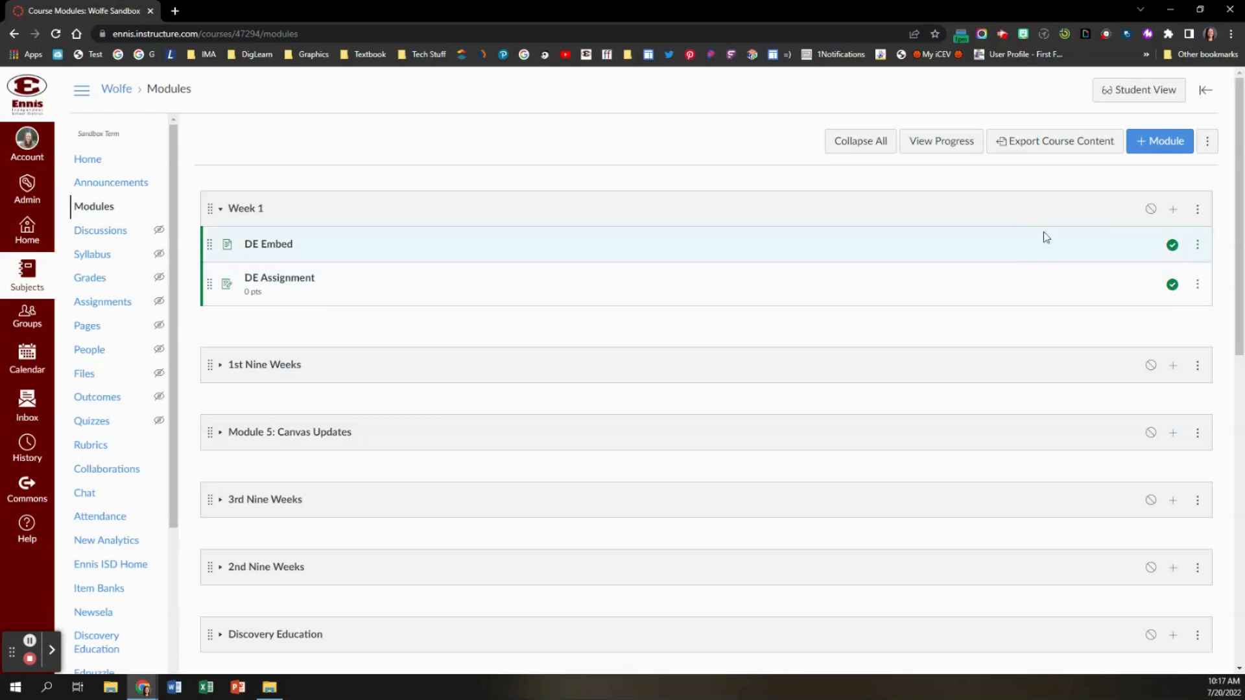
Create a new page named "Google Embed" in the Week 1 module
left_click(1178, 214)
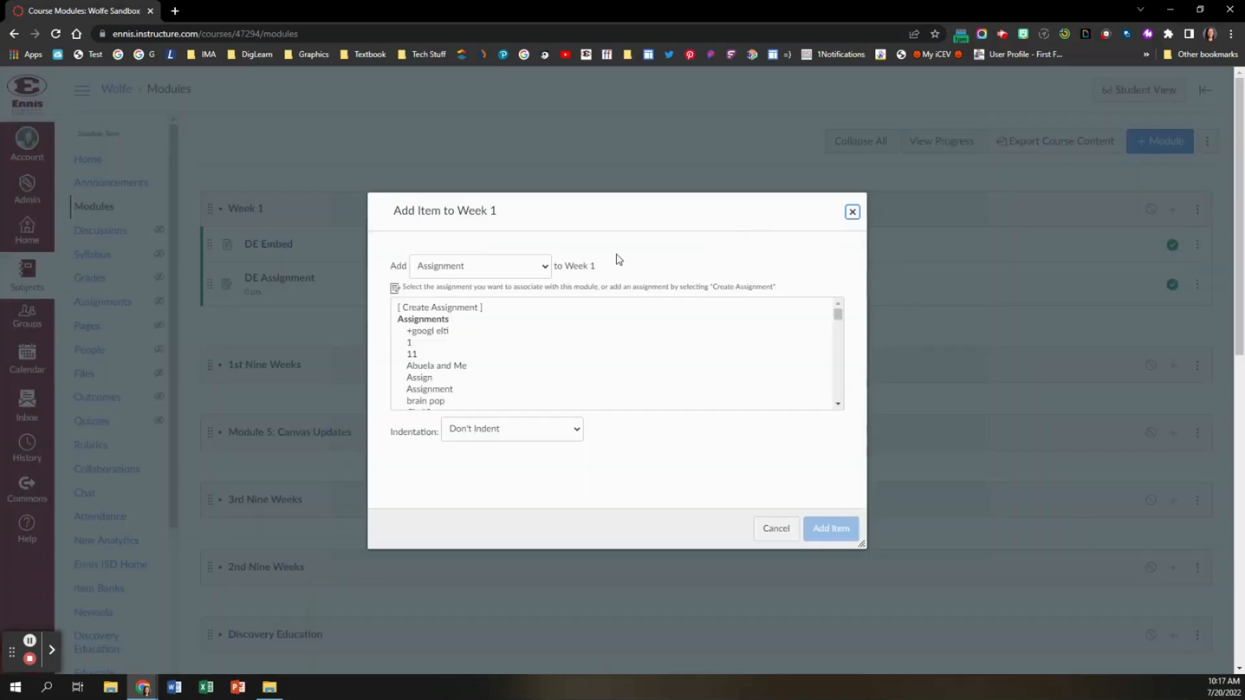
left_click(490, 266)
left_click(454, 319)
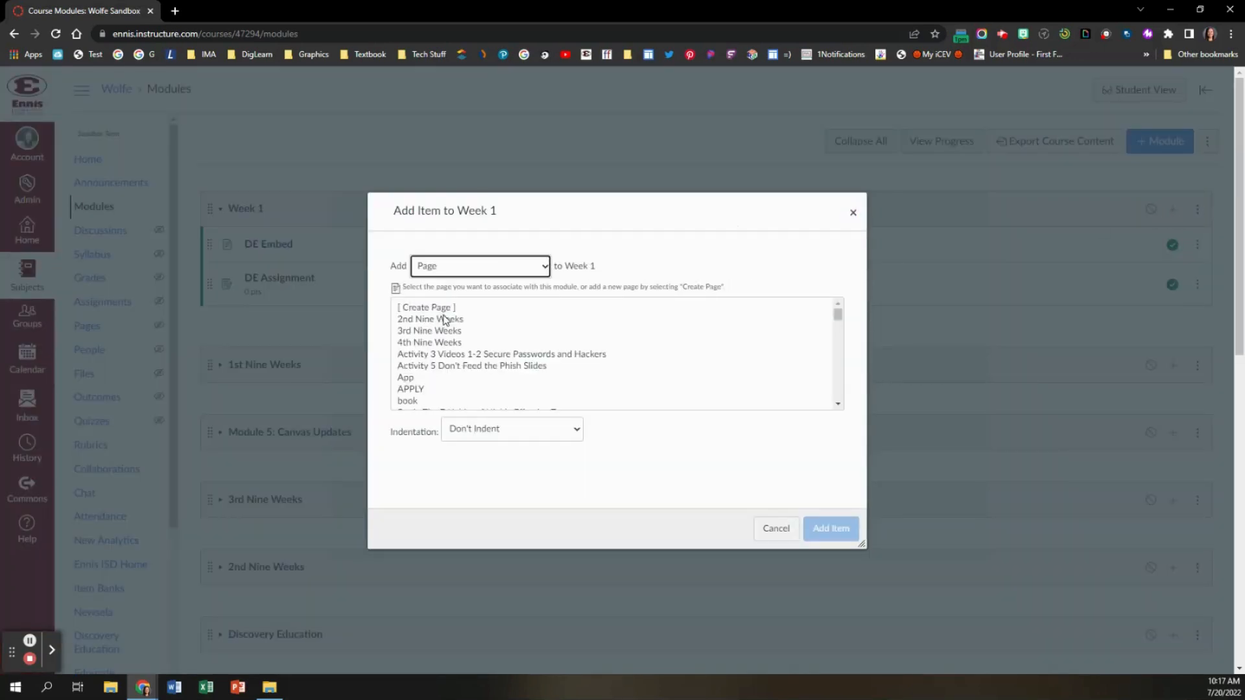
left_click(429, 308)
left_click(455, 428)
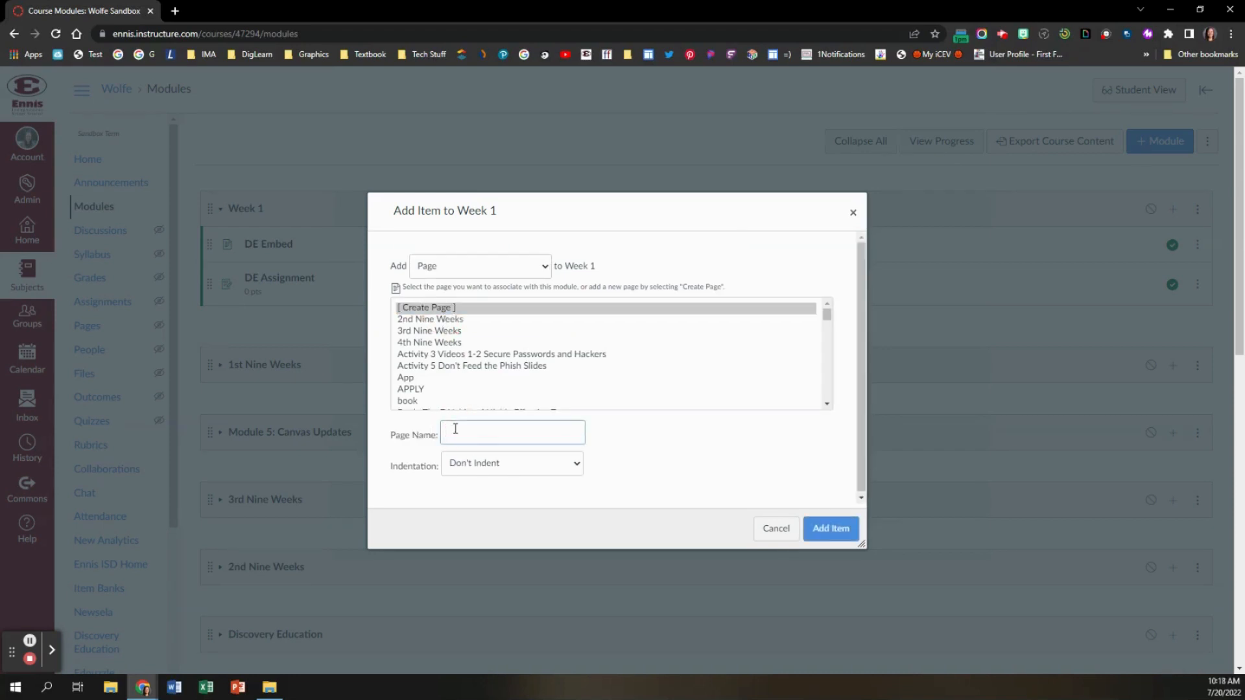
type("Google Embed")
left_click(819, 528)
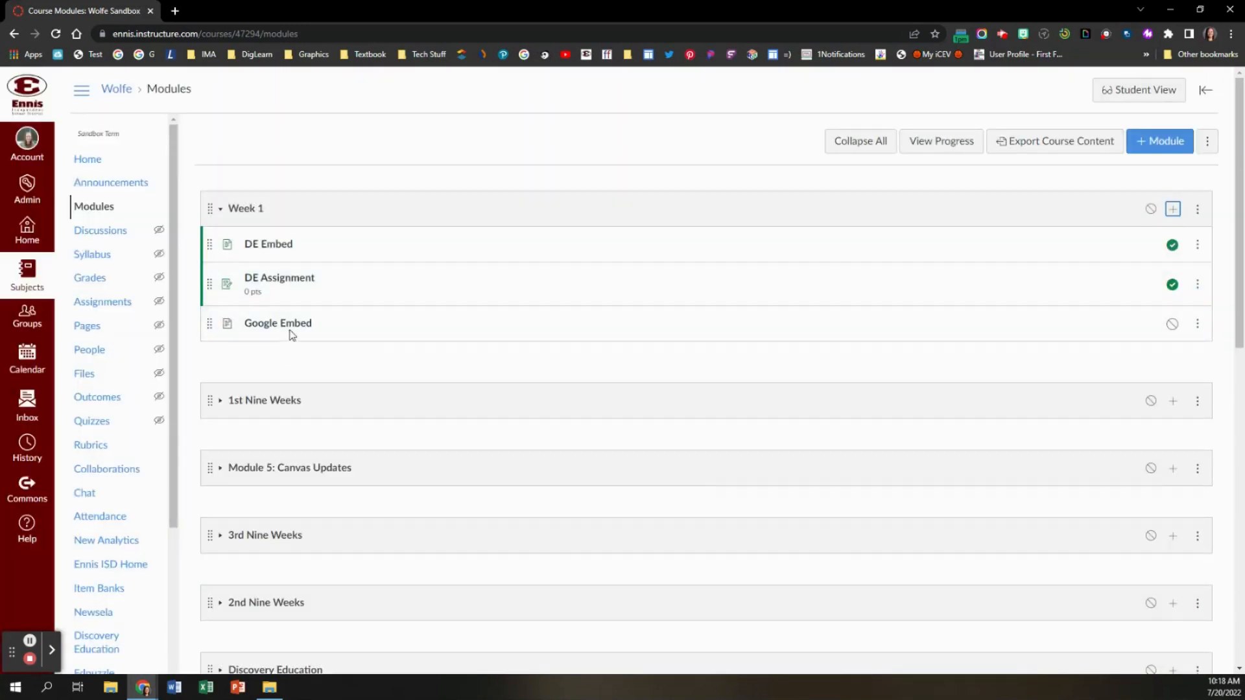
Open the Google Embed page for editing and launch the Google Drive file picker from the full list of external apps
left_click(294, 331)
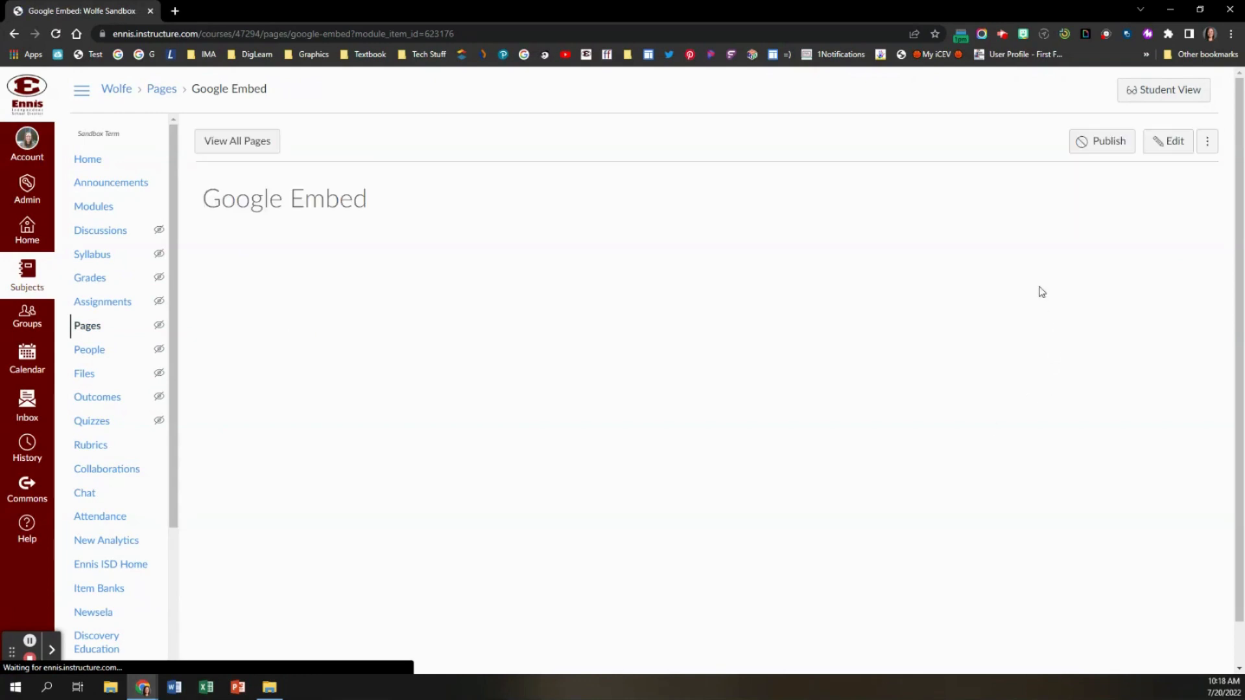
left_click(1166, 142)
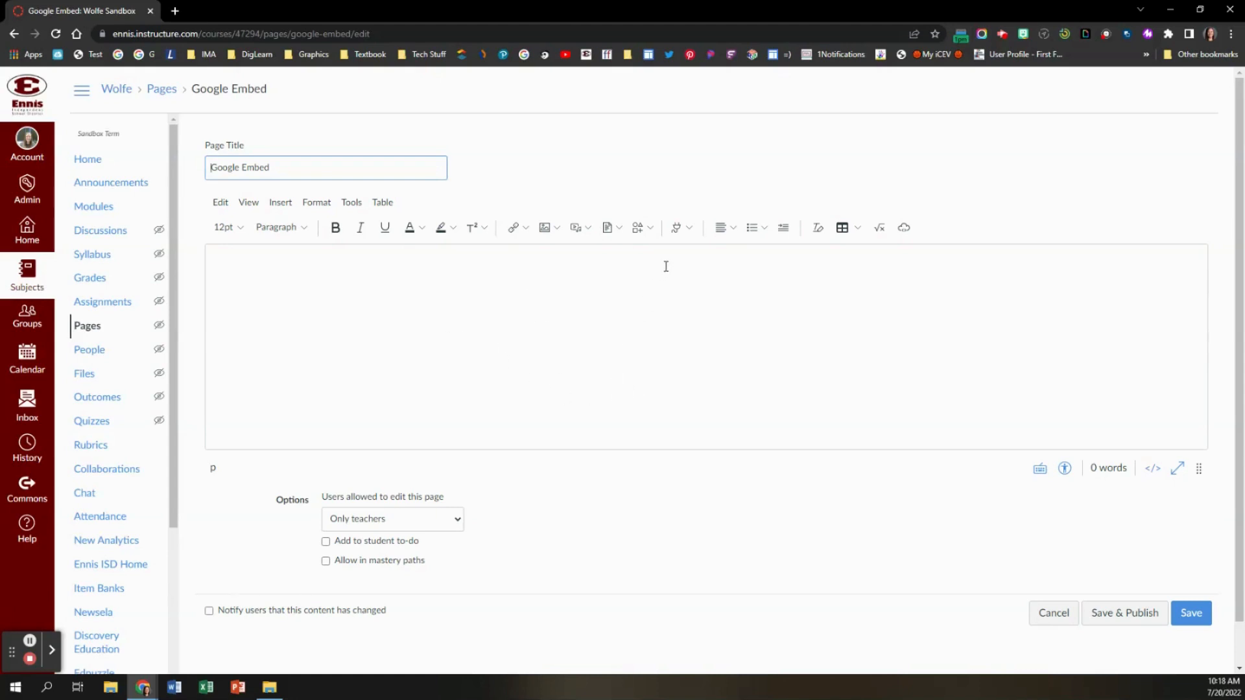
left_click(683, 236)
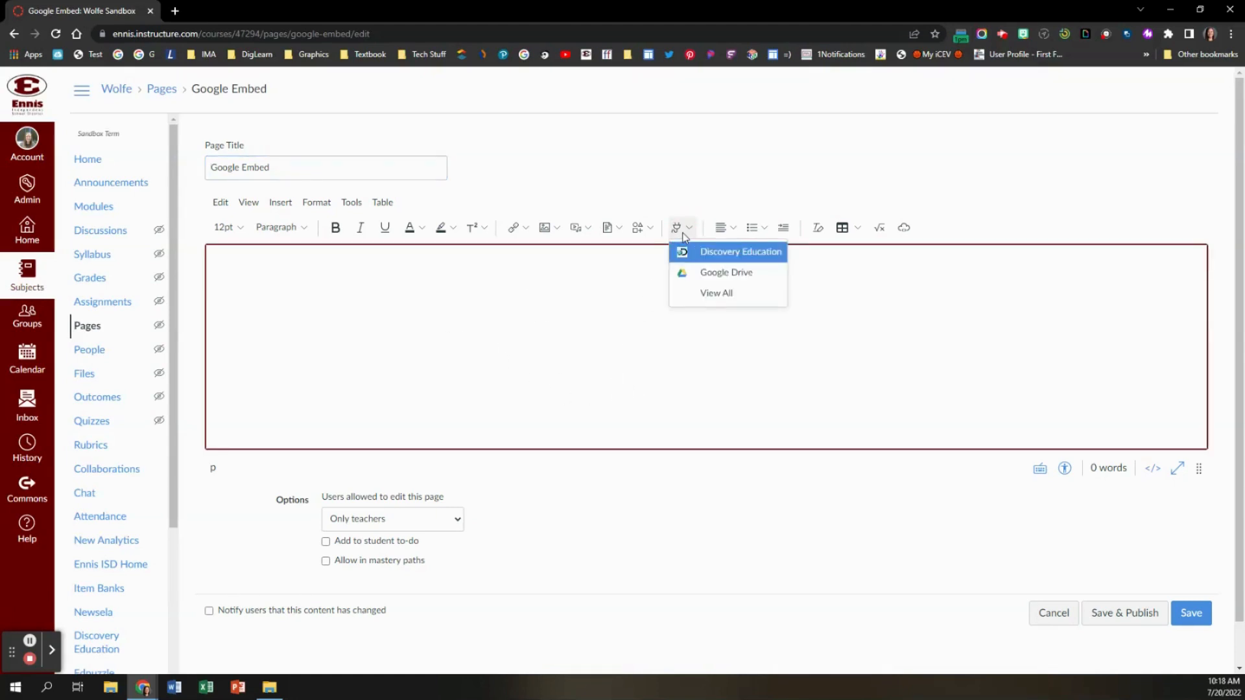
left_click(710, 293)
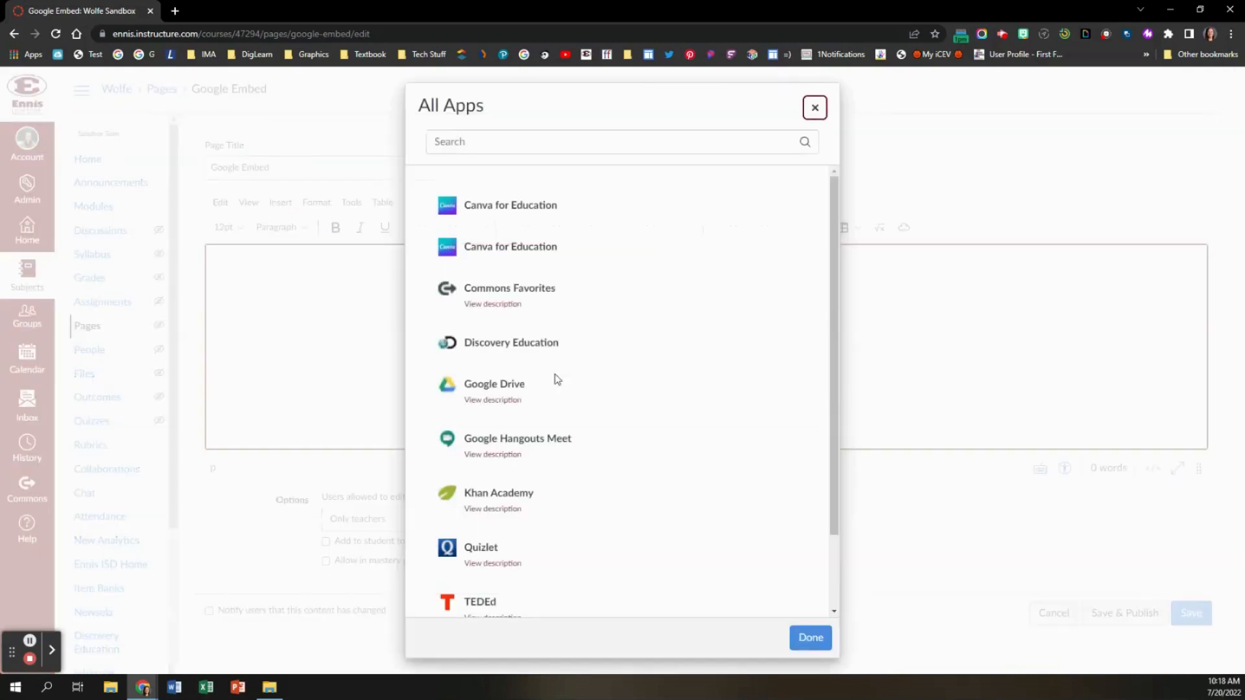
left_click(500, 385)
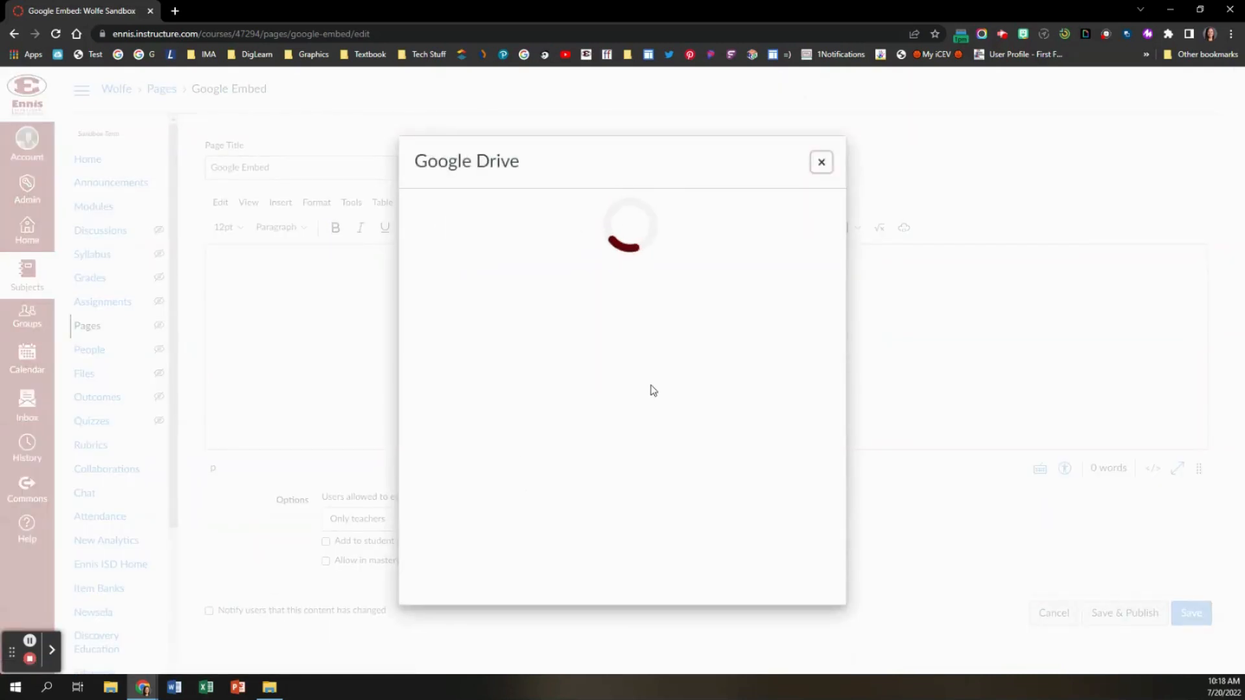
left_click(673, 429)
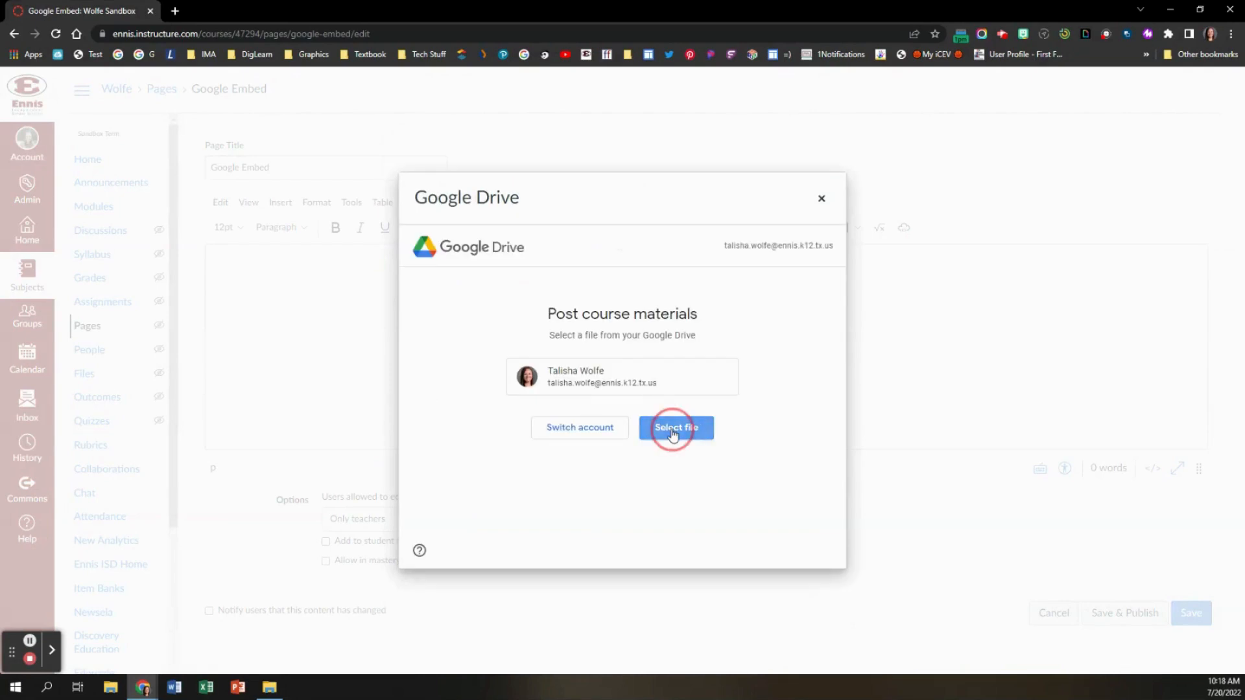
left_click(52, 650)
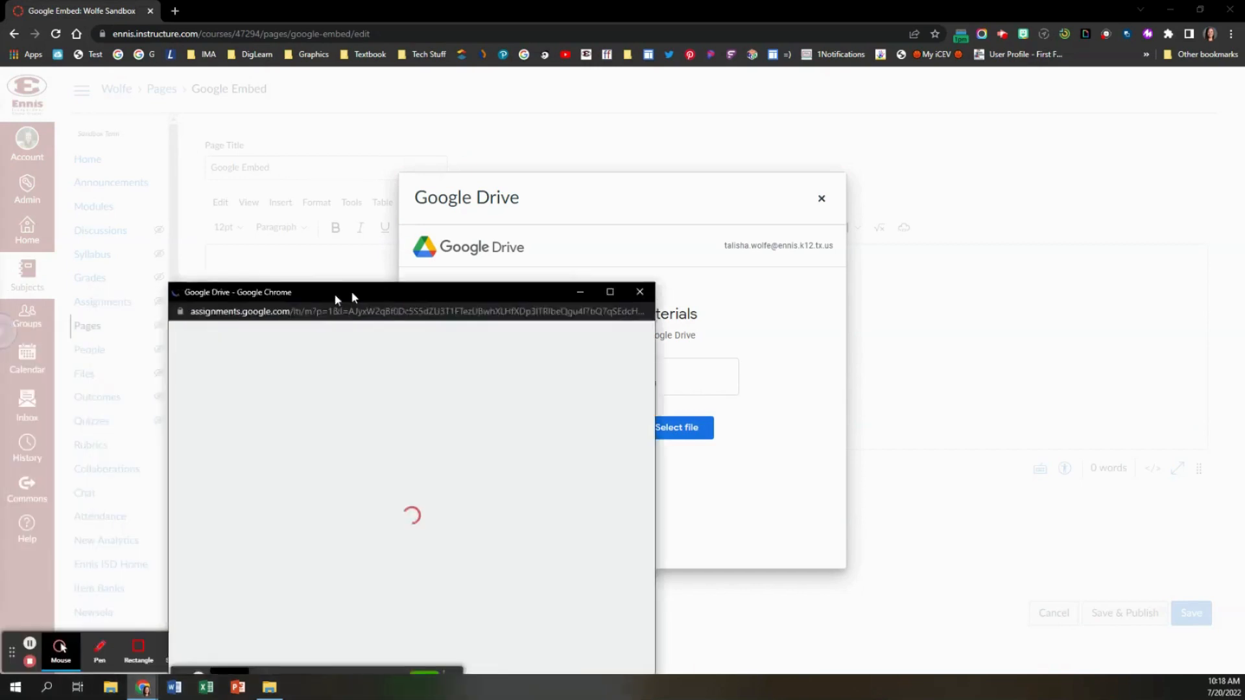
left_click_drag(339, 297, 573, 208)
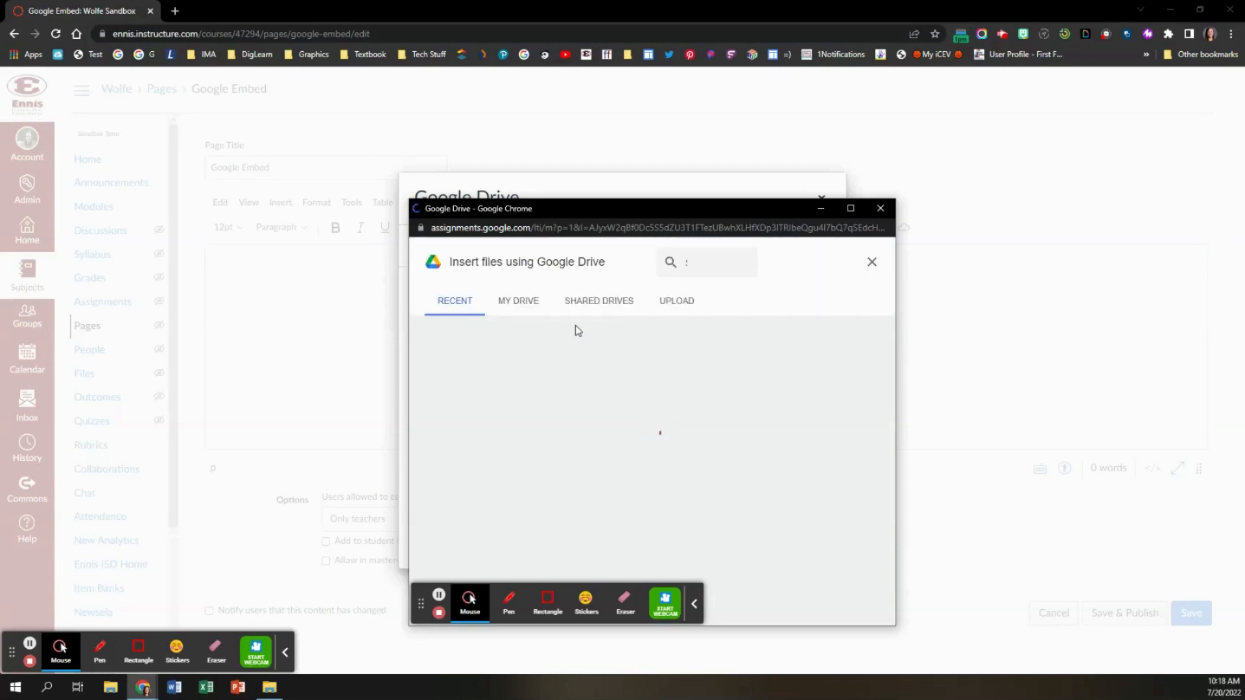
left_click(679, 260)
type("lti")
key("BackSpace")
key("BackSpace")
key("BackSpace")
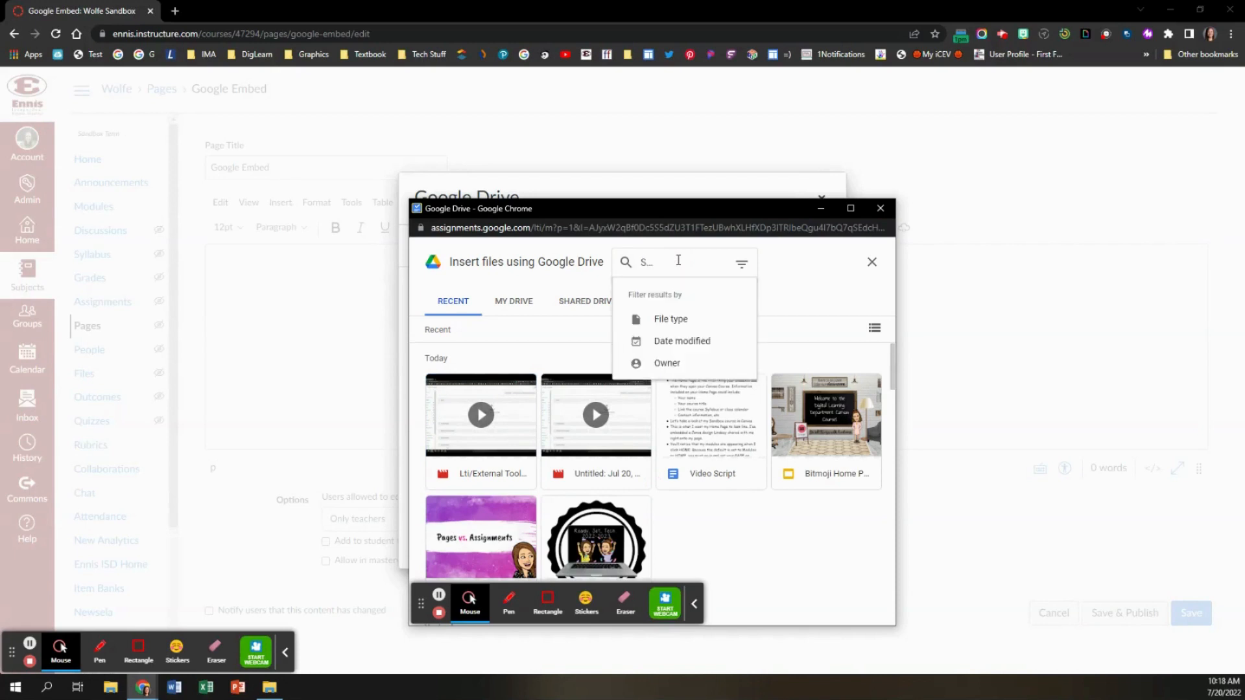
Embed the recent "Pages vs. Assignments" Google Slides presentation in the page
left_click(483, 546)
scroll(780, 497, "down", 2)
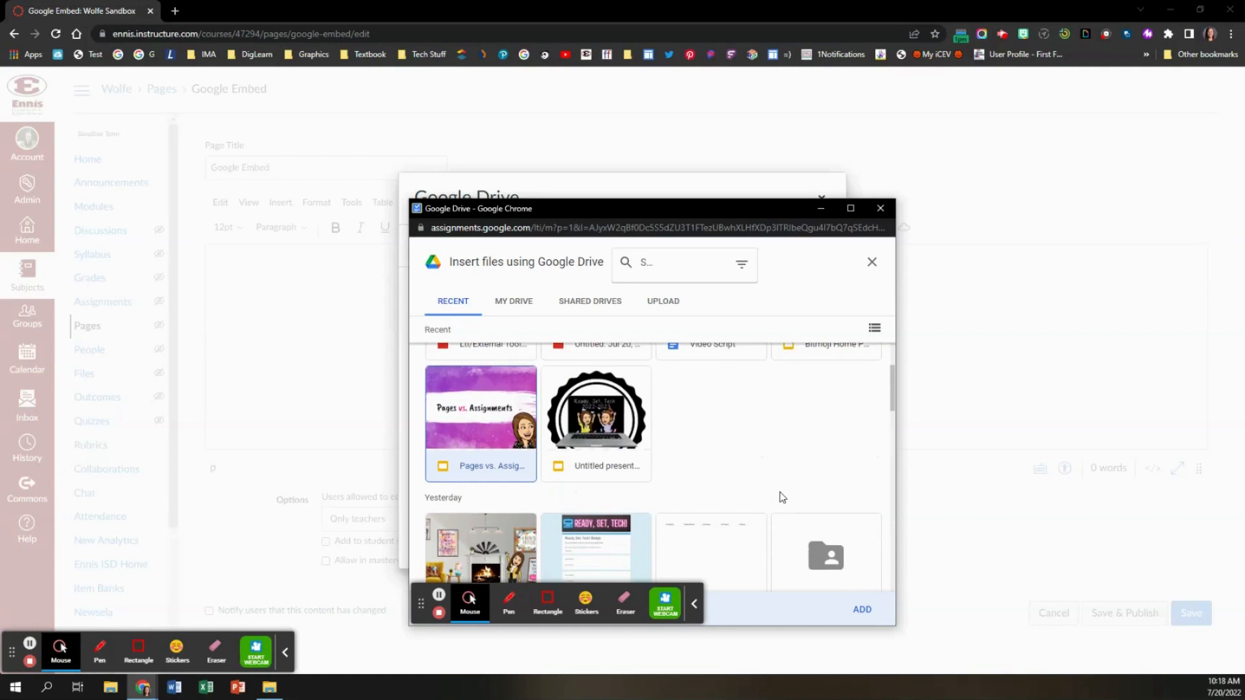
scroll(780, 497, "up", 1)
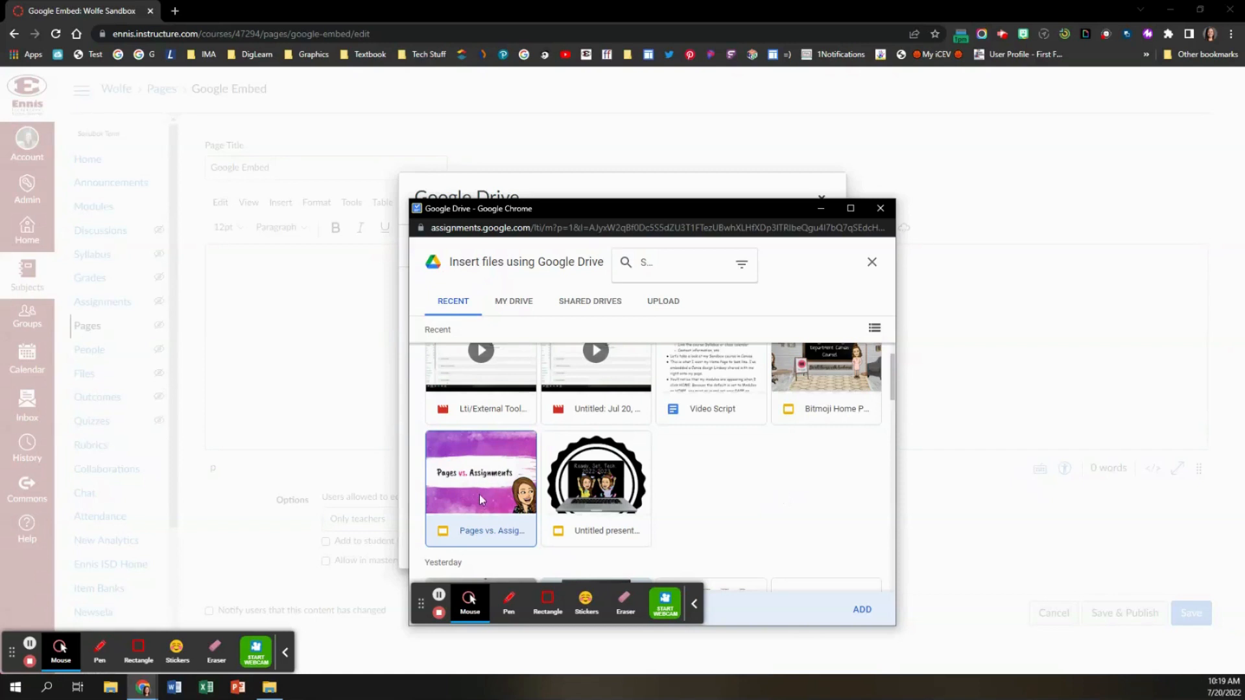
left_click(860, 611)
left_click(759, 466)
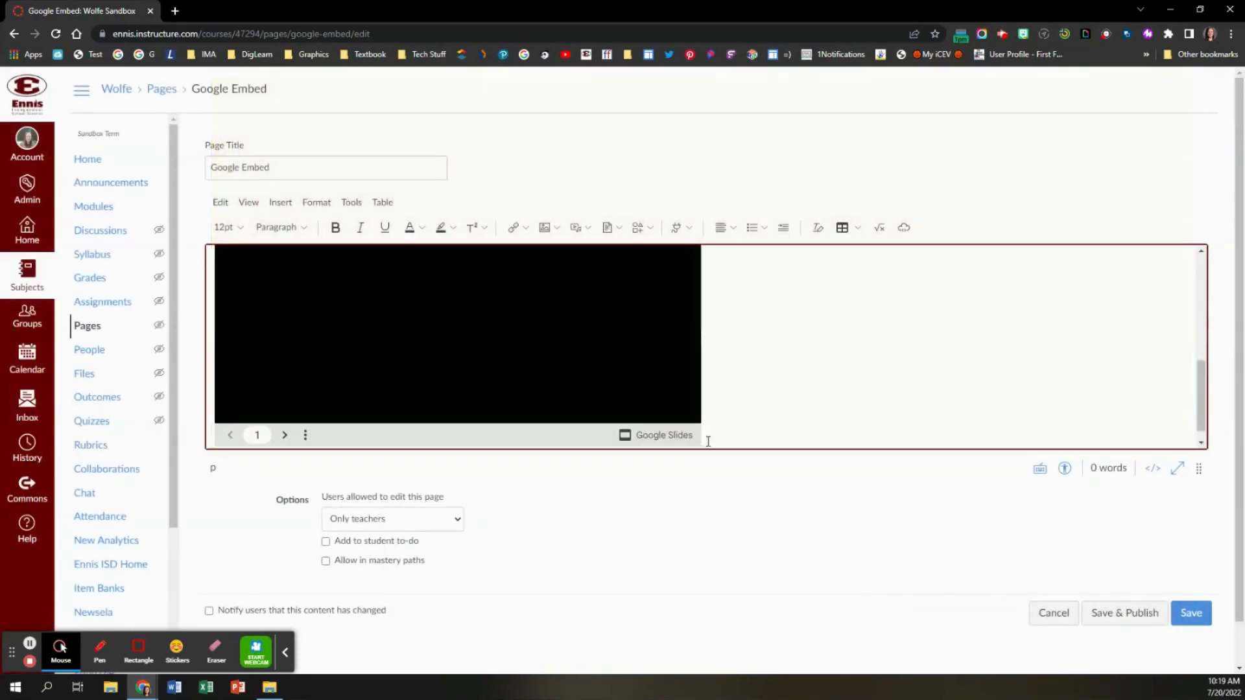
Center the embedded presentation on the page, and save and publish the page
left_click(734, 231)
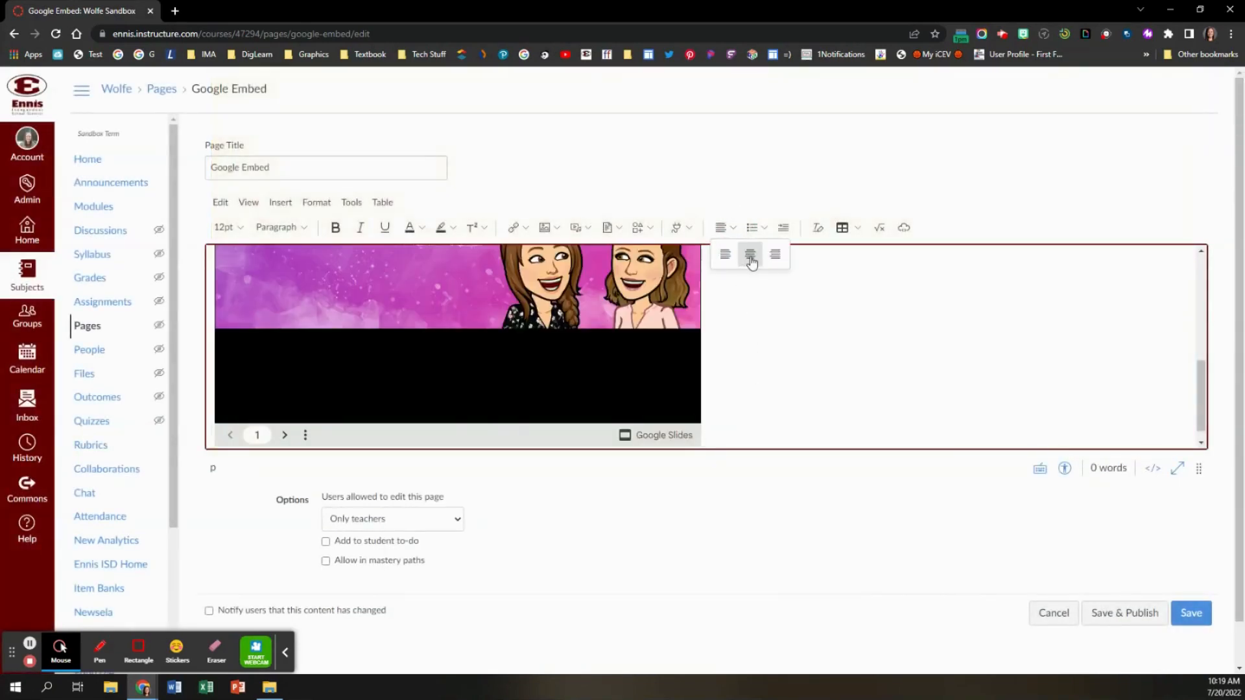
left_click(748, 253)
scroll(1036, 374, "up", 3)
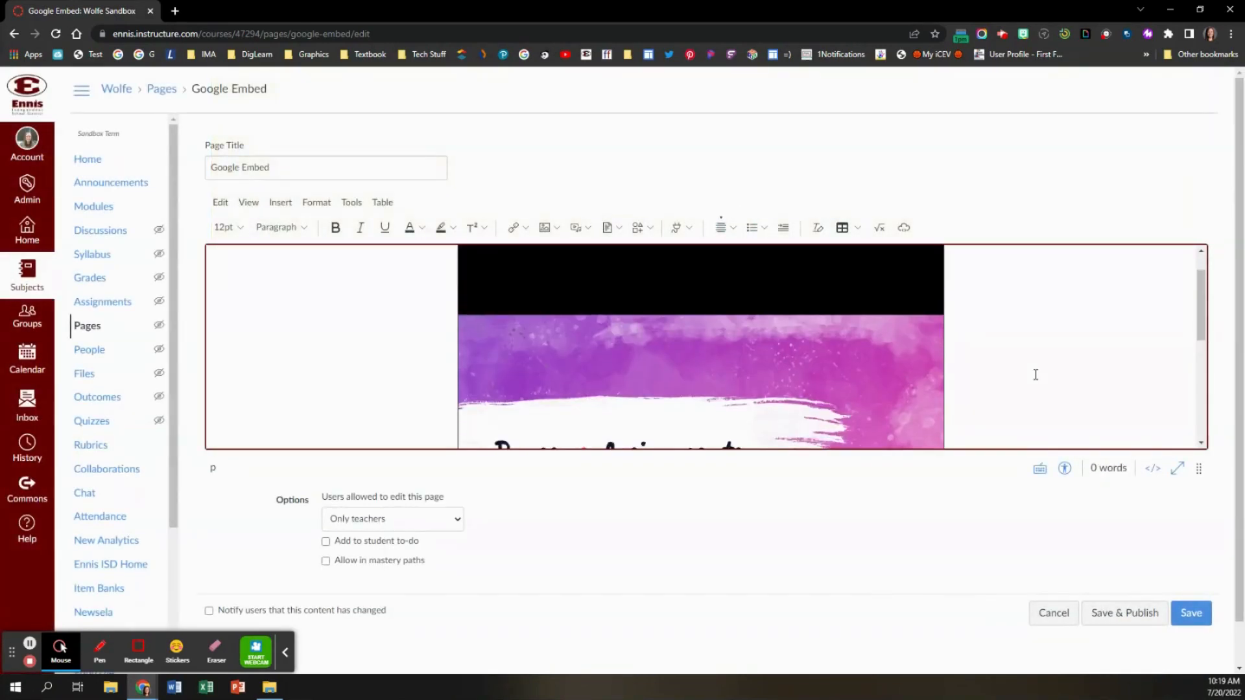
left_click(1113, 619)
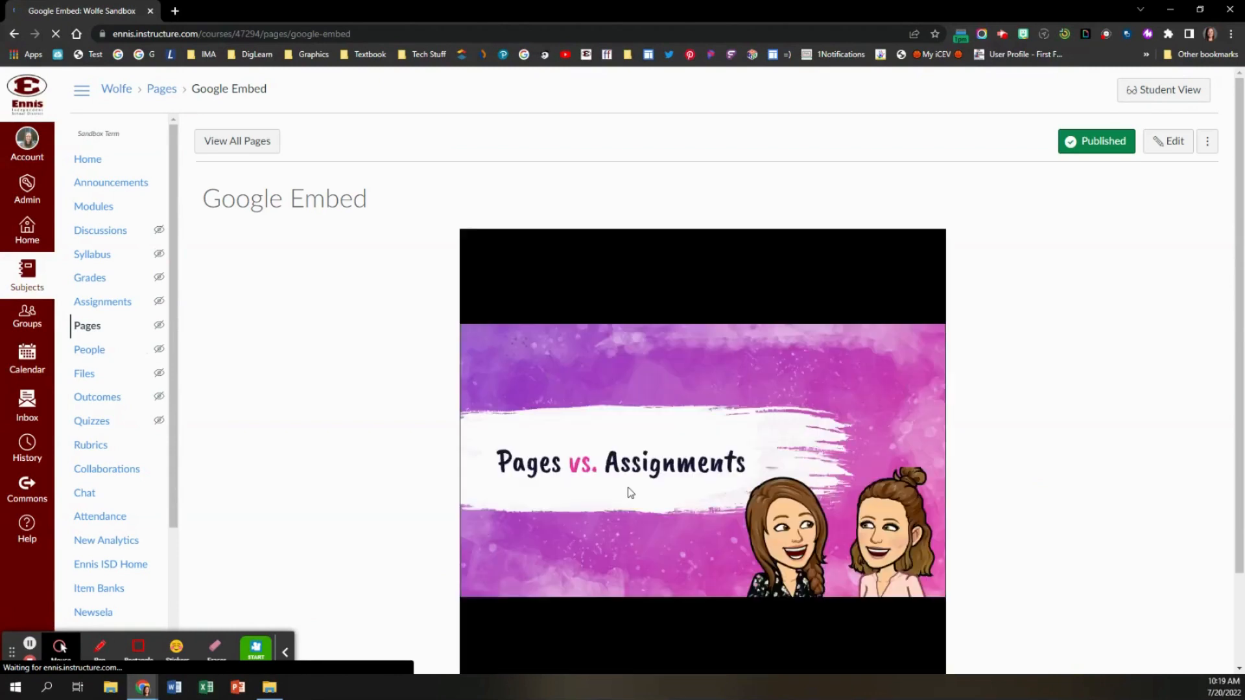
Page forward and back through the slides of the embedded presentation on the published page
scroll(909, 512, "down", 2)
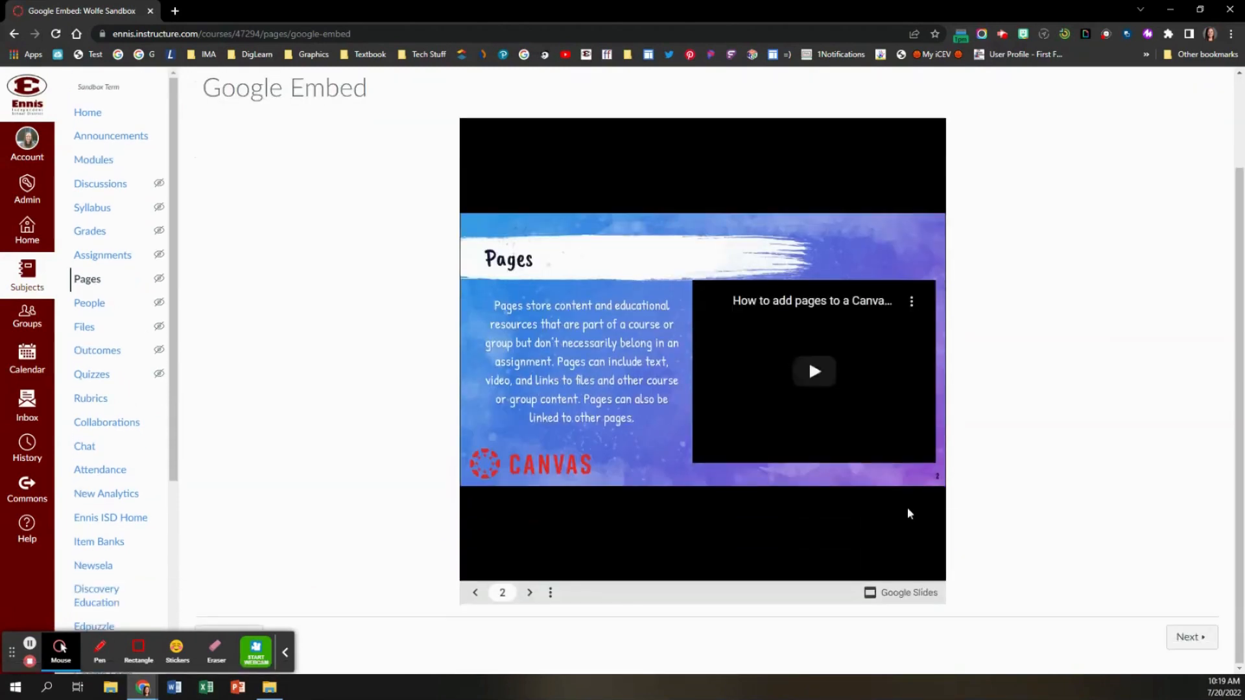
left_click(528, 592)
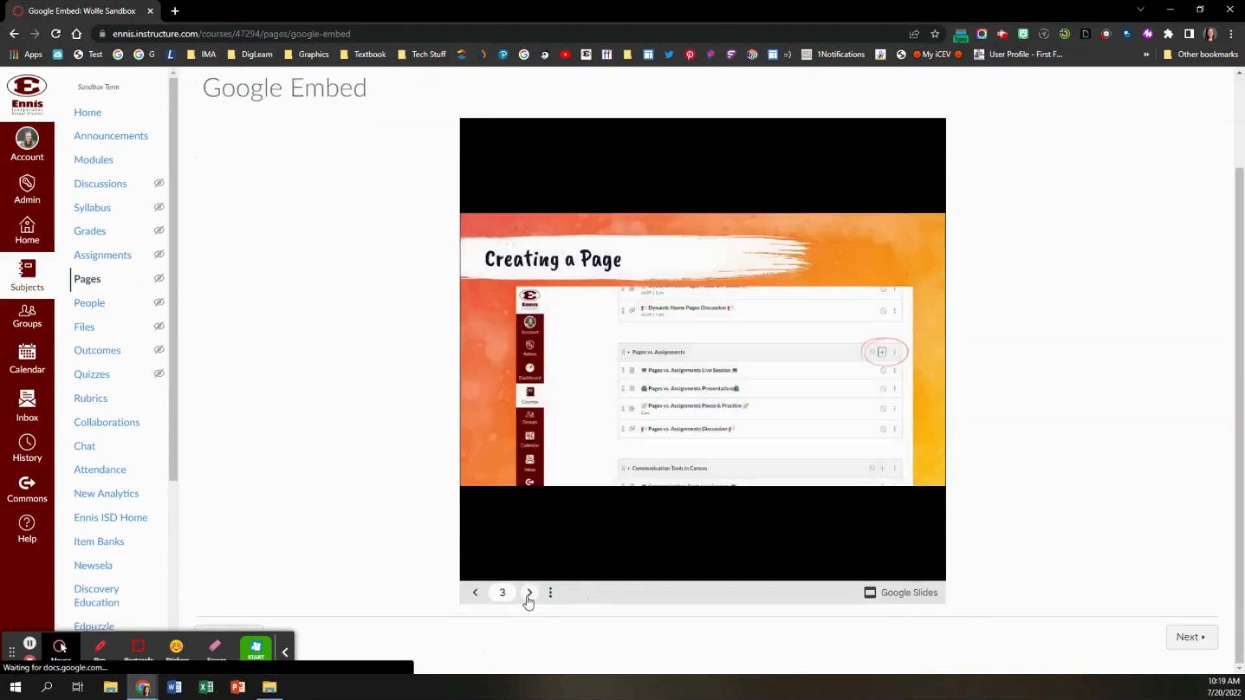
left_click(528, 592)
left_click(476, 593)
left_click(476, 593)
scroll(952, 494, "up", 1)
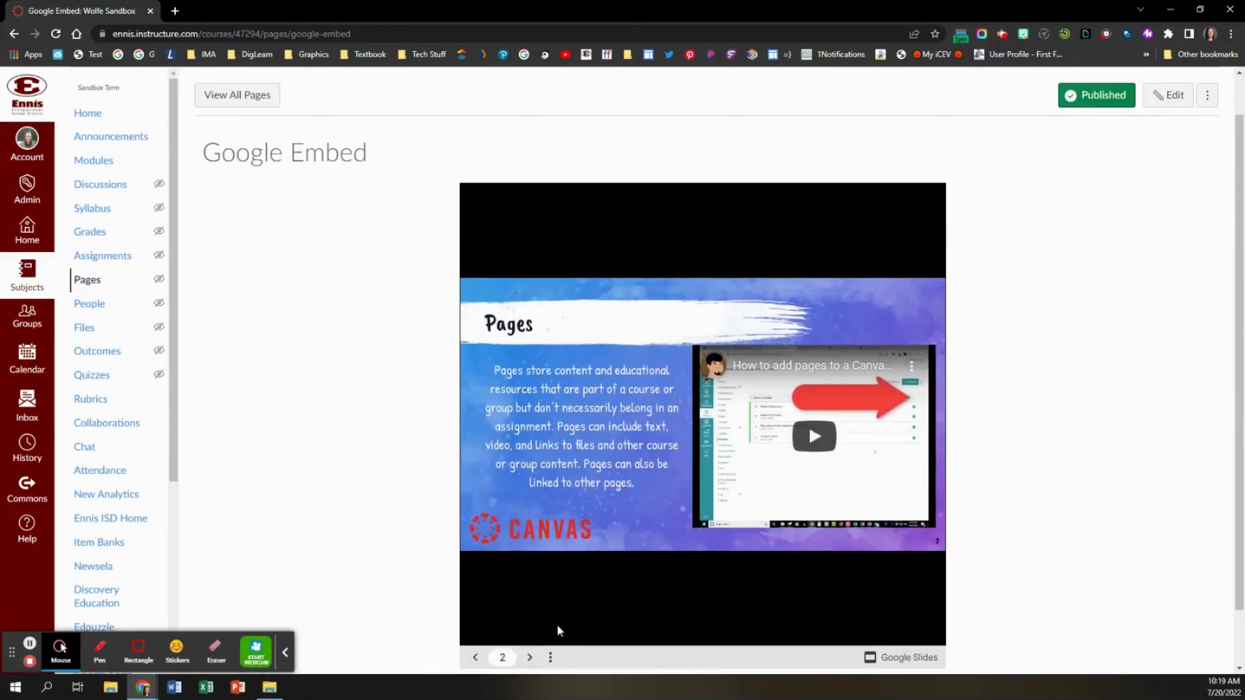
left_click(285, 652)
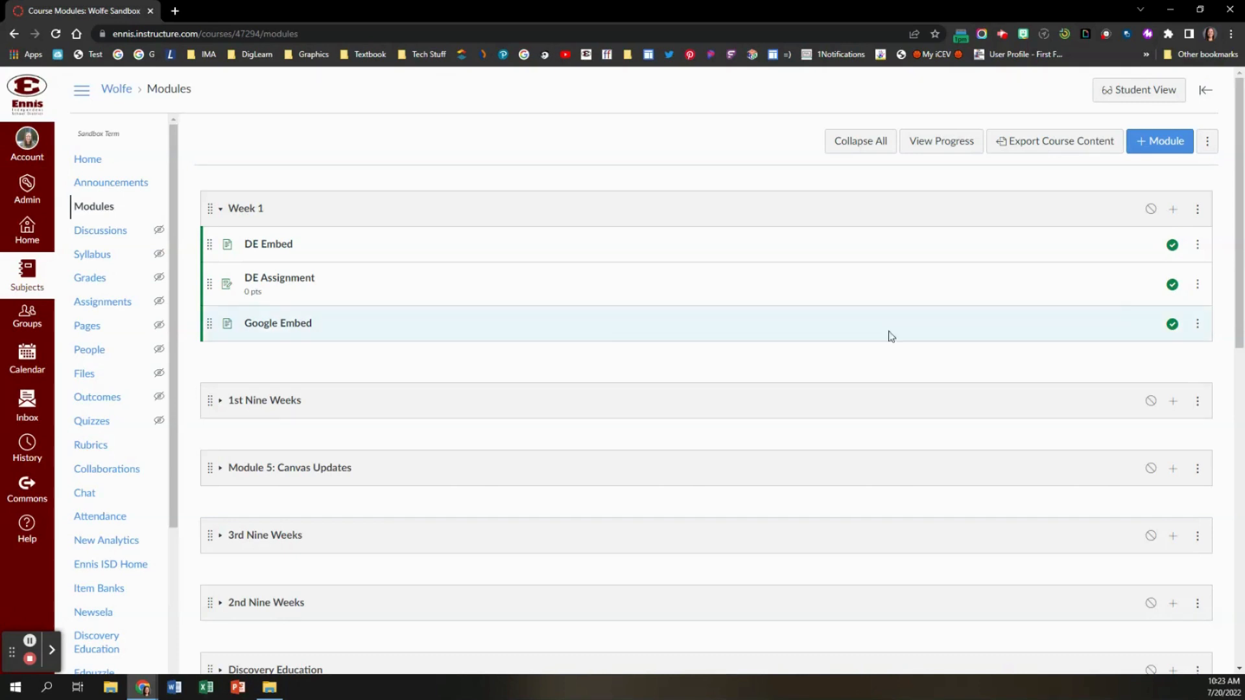
Create a new assignment named "Google Assignment" in the Week 1 module
left_click(1173, 212)
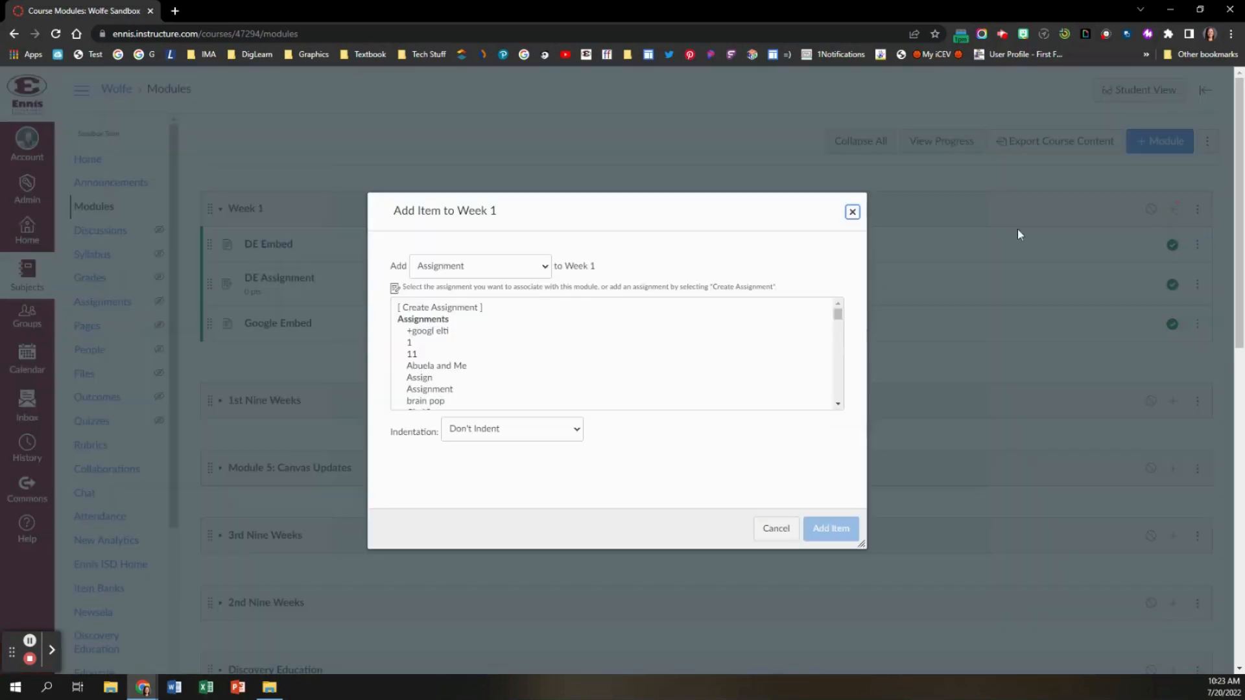
left_click(445, 308)
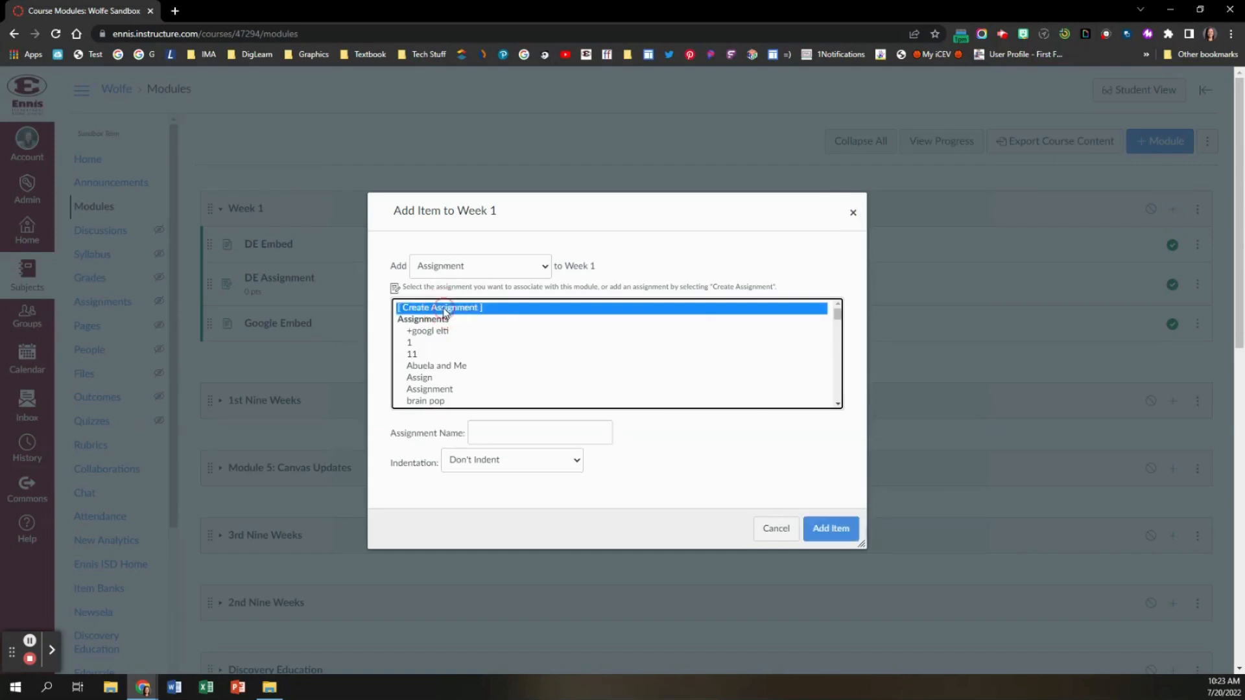
left_click(480, 433)
type("Goog")
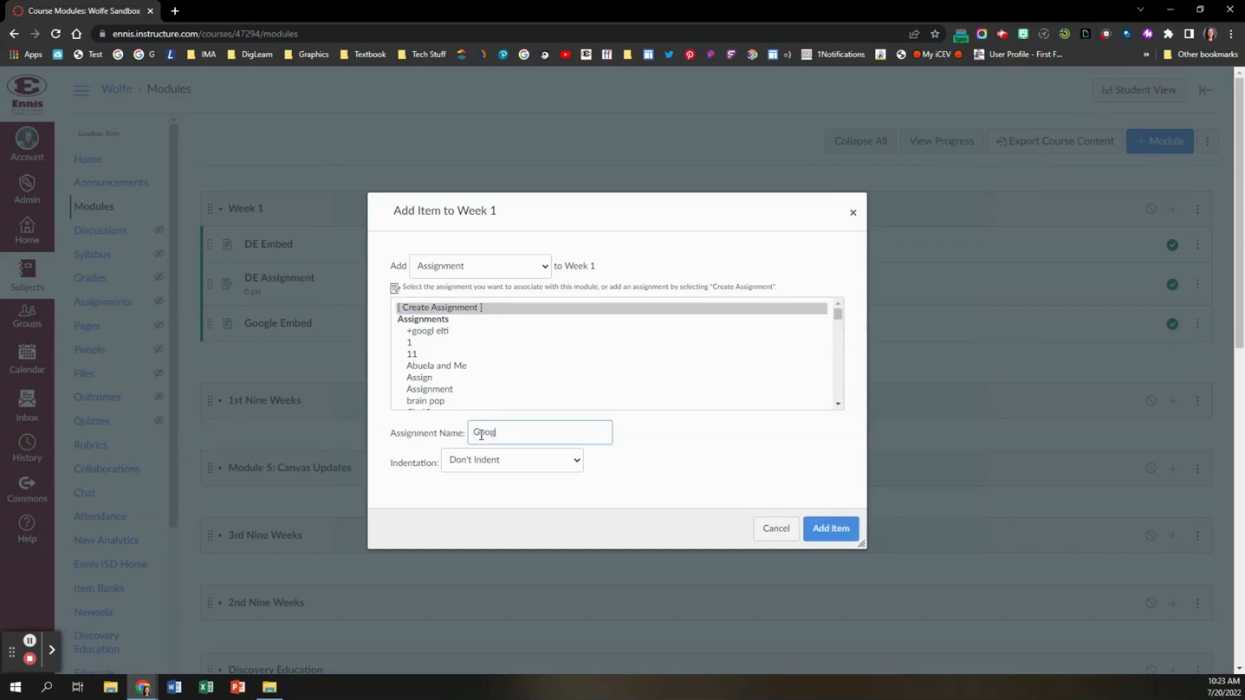
type("le Assignment")
left_click(825, 532)
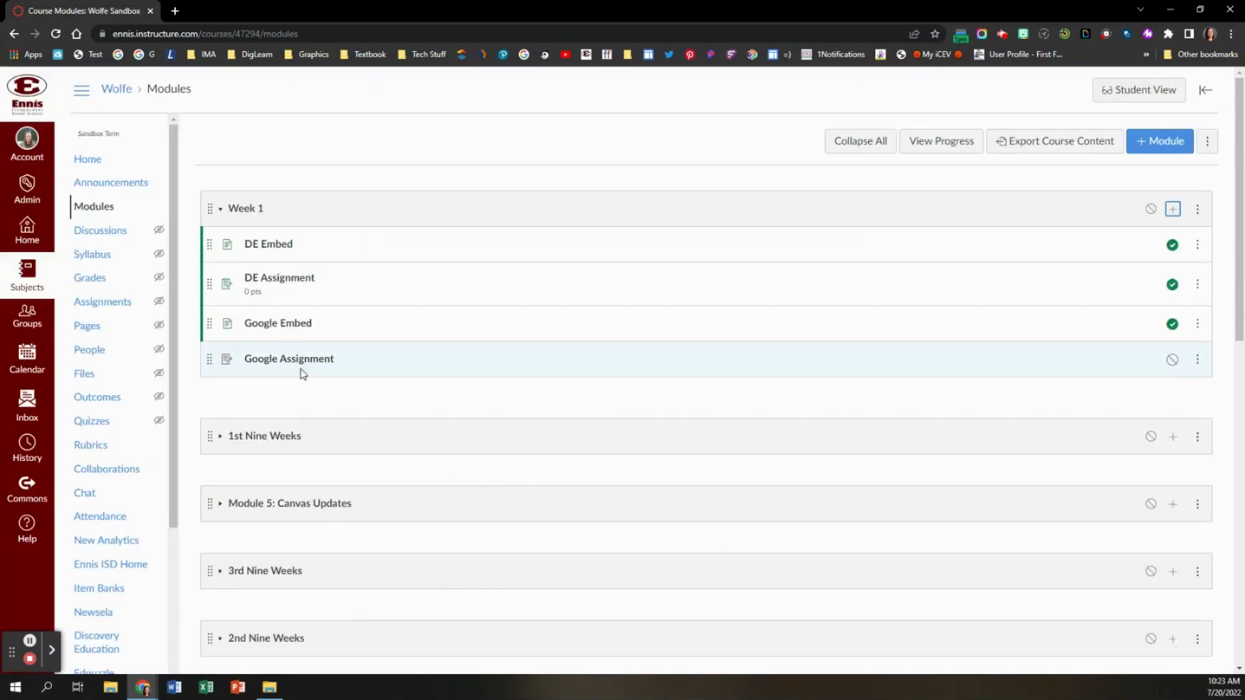
Edit the Google Assignment to be worth 100 points and display its grade as Percentage
left_click(302, 364)
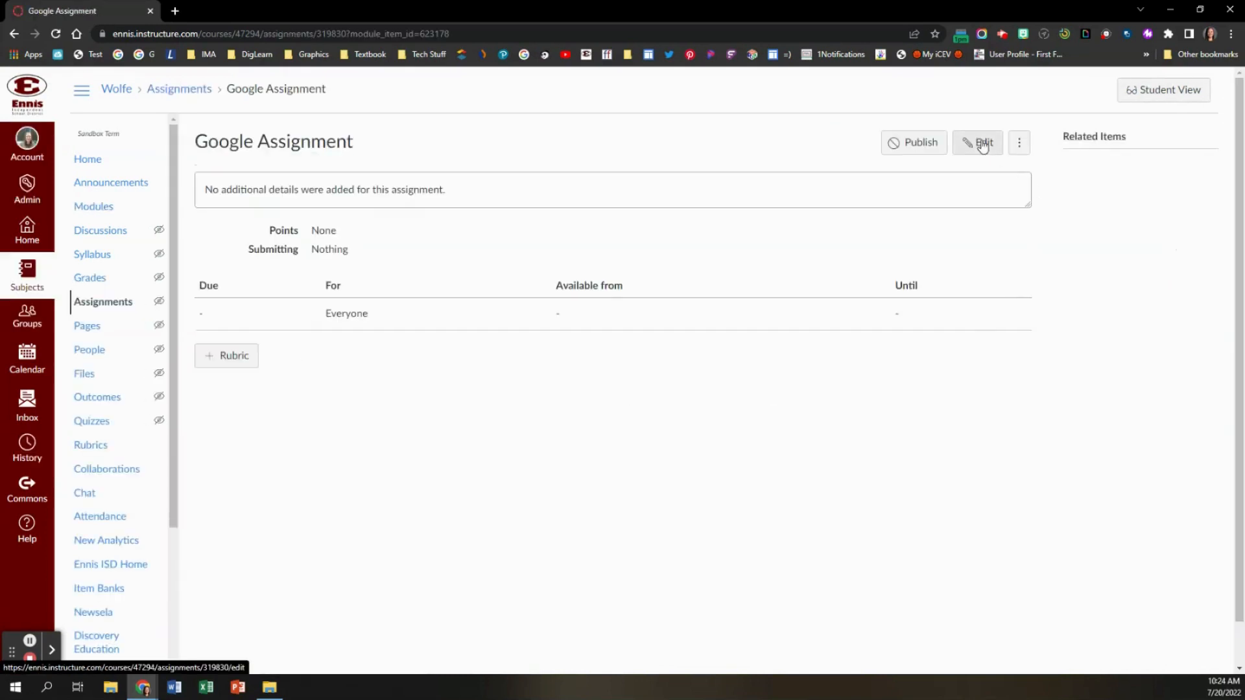
left_click(982, 145)
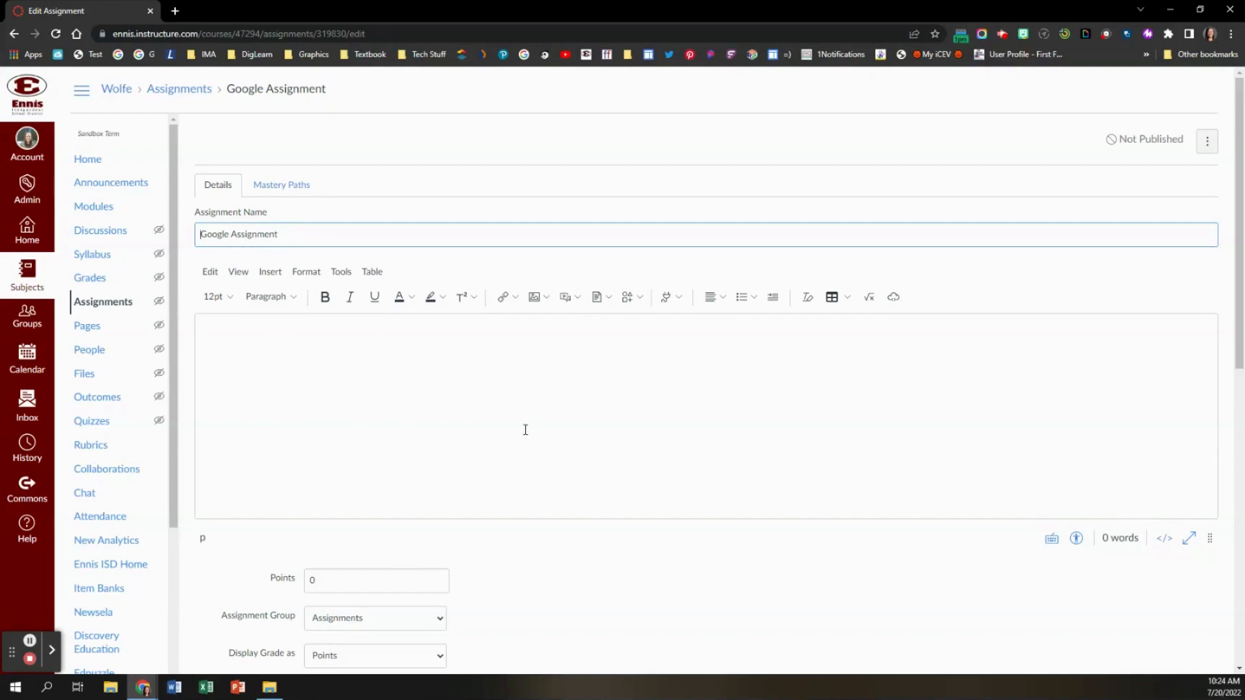
scroll(525, 430, "down", 2)
scroll(547, 447, "down", 1)
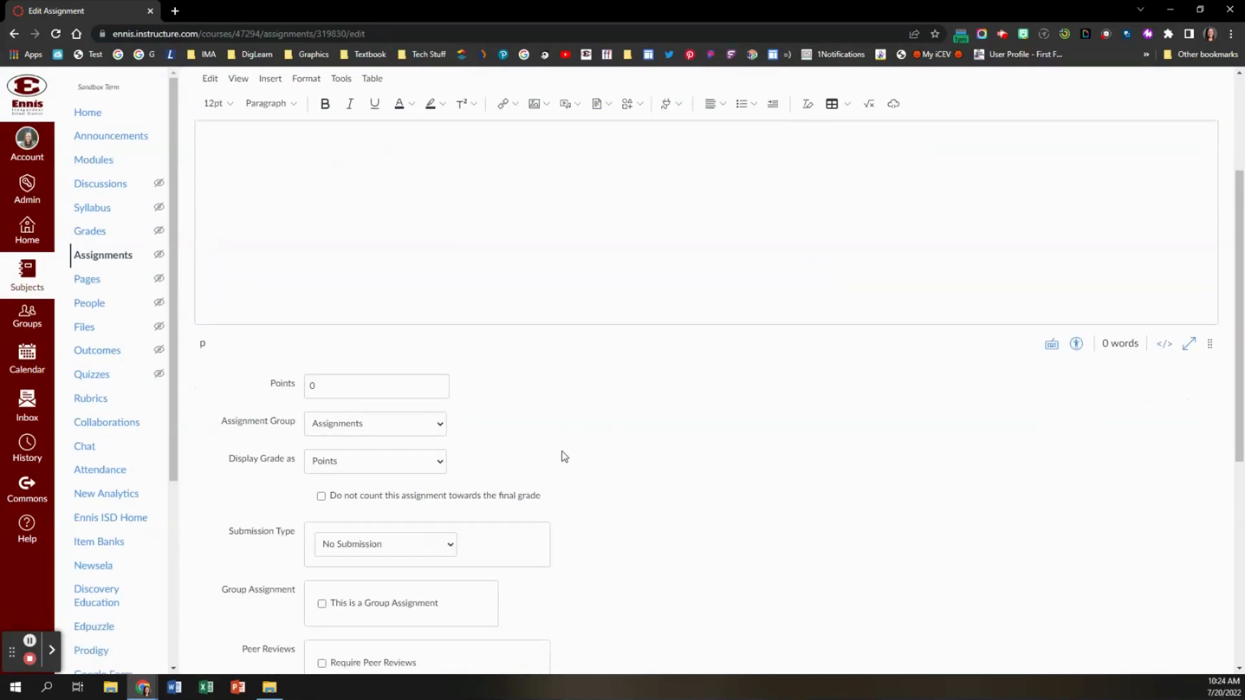
scroll(564, 456, "down", 2)
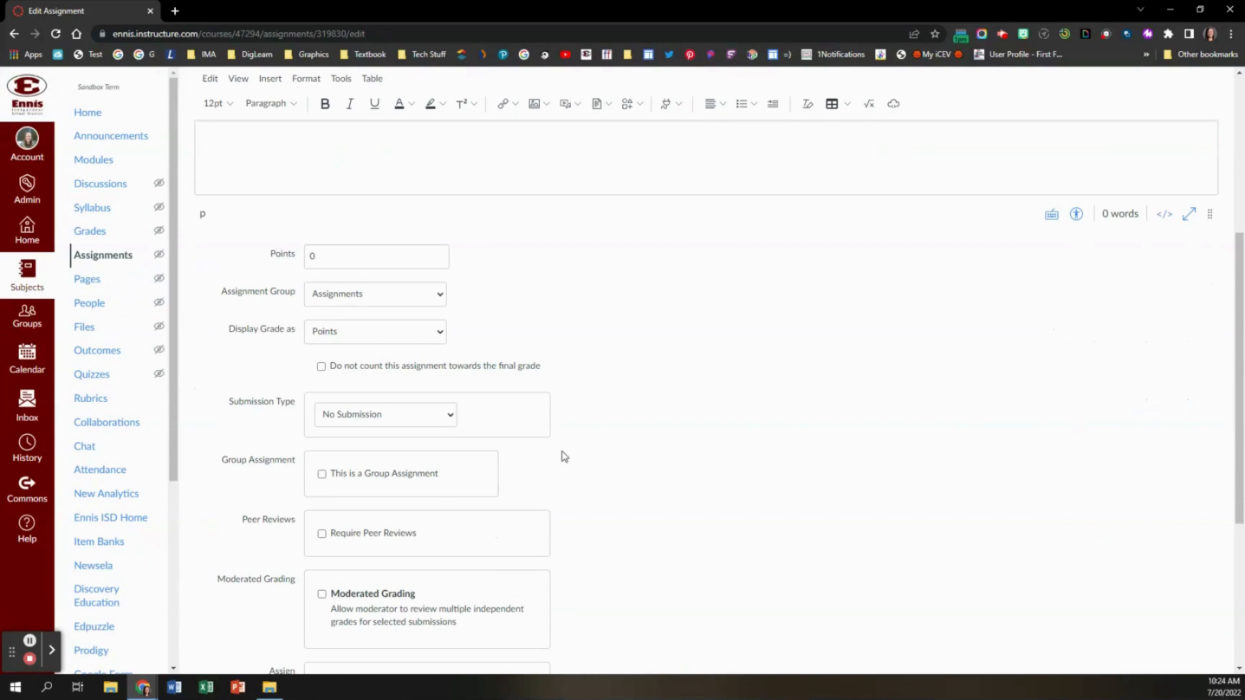
left_click(326, 260)
double_click(312, 258)
left_click(514, 333)
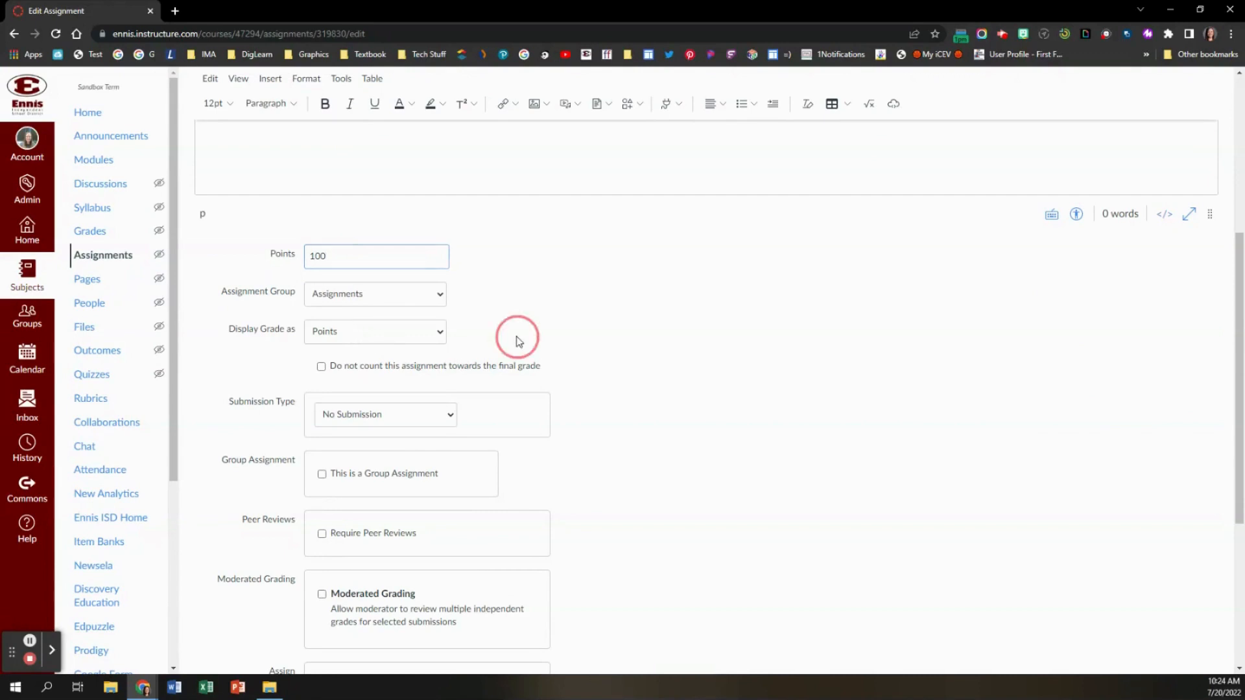
left_click(440, 332)
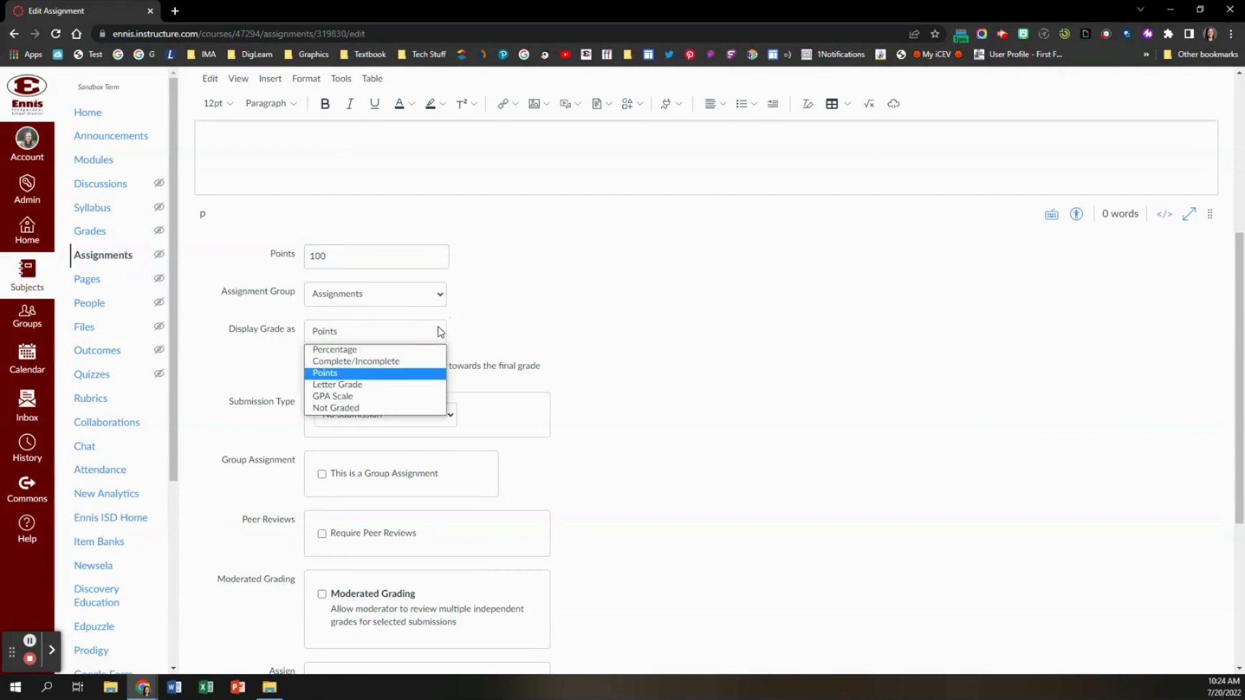
left_click(379, 350)
Set the assignment's due date for everyone to July 29, 2022 at 11:59 PM
scroll(633, 348, "down", 5)
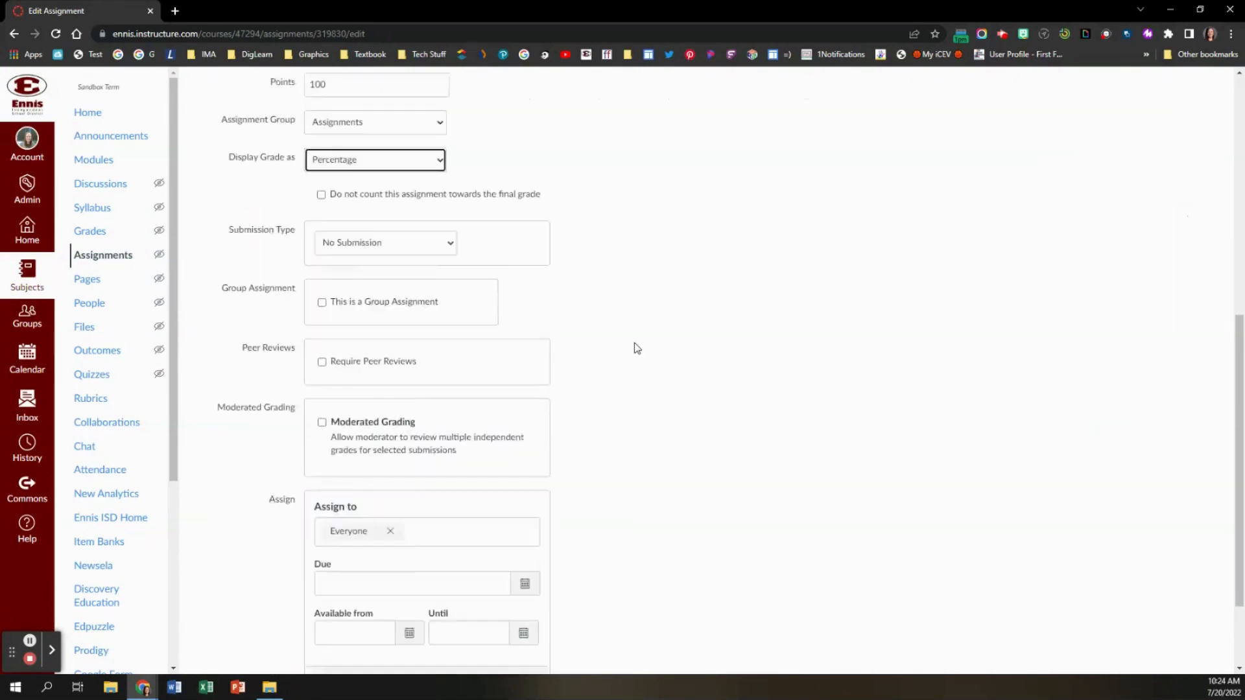
left_click(525, 466)
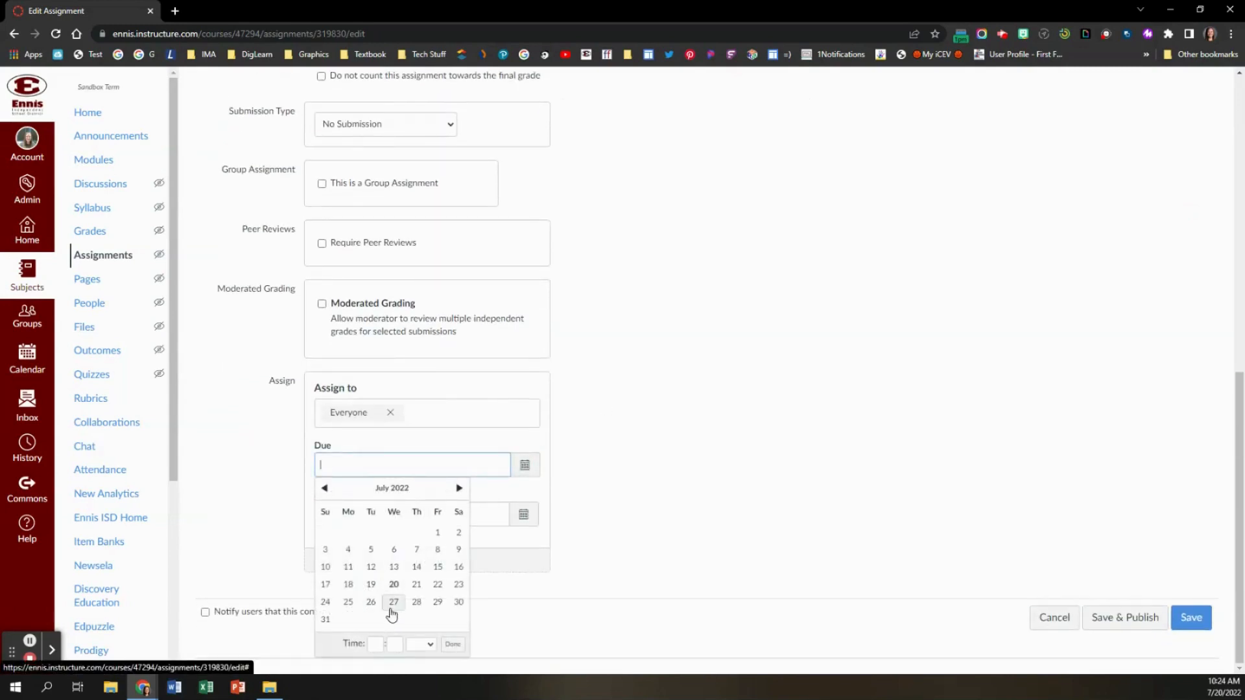
left_click(438, 603)
left_click(454, 645)
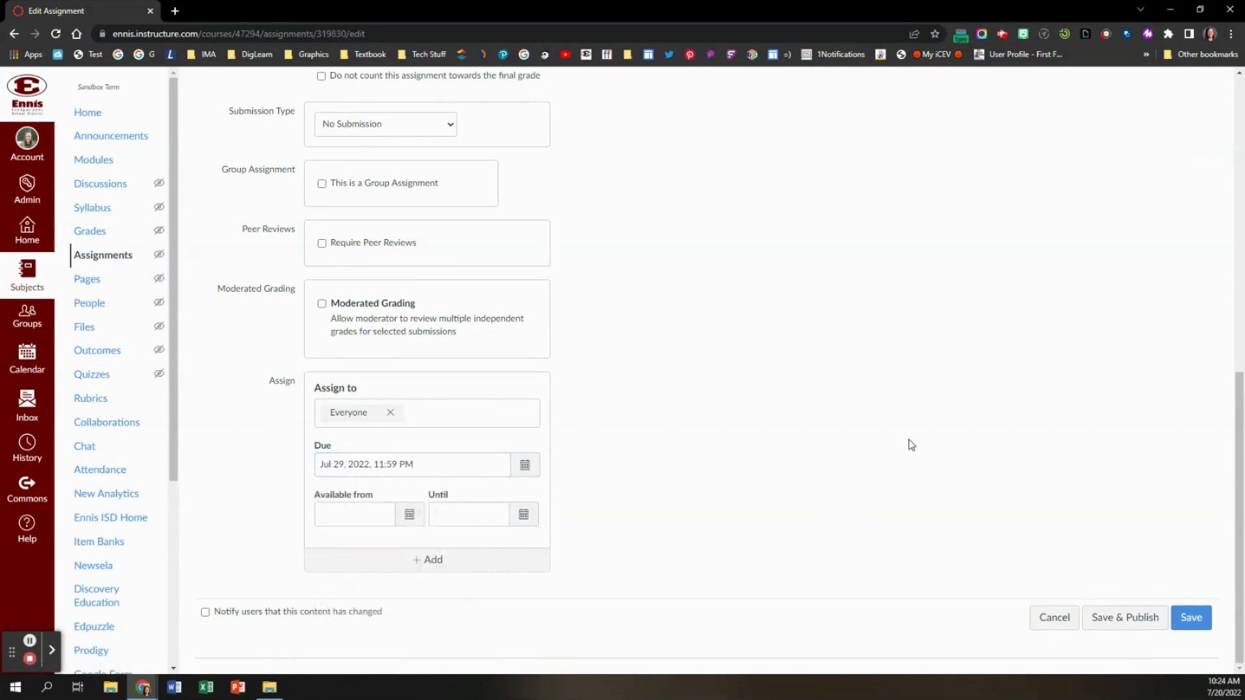
Set the assignment's submission type to External Tool
scroll(912, 445, "up", 2)
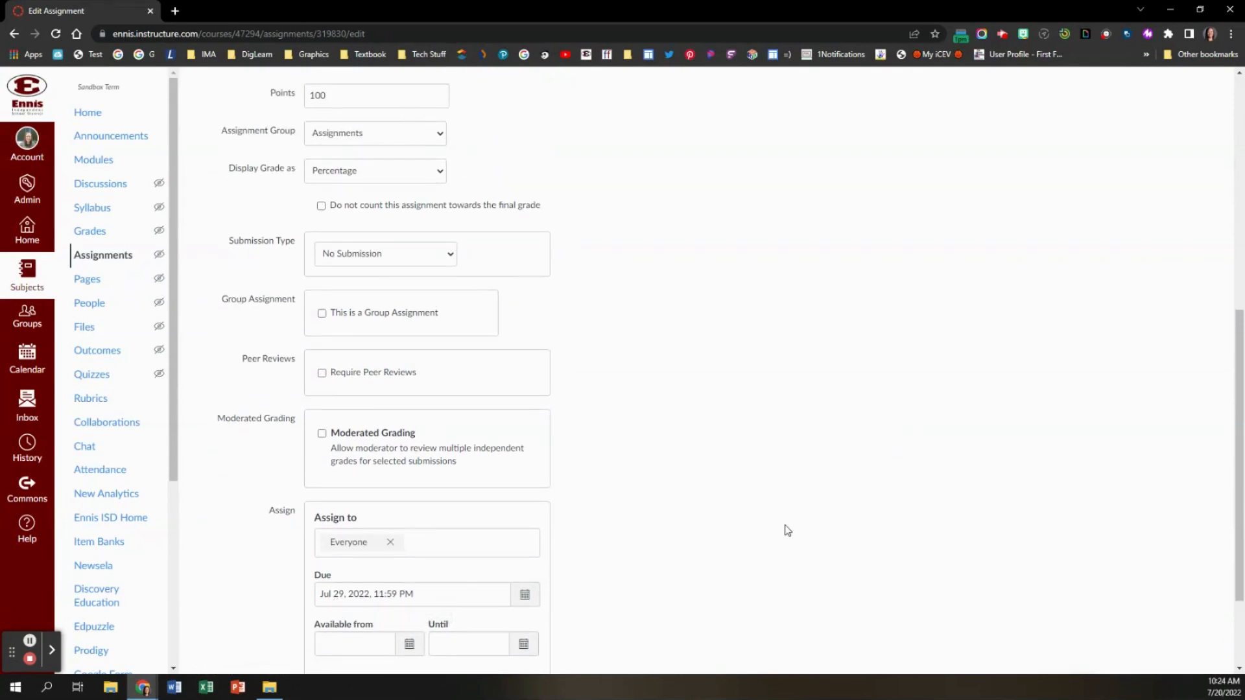
scroll(785, 528, "up", 2)
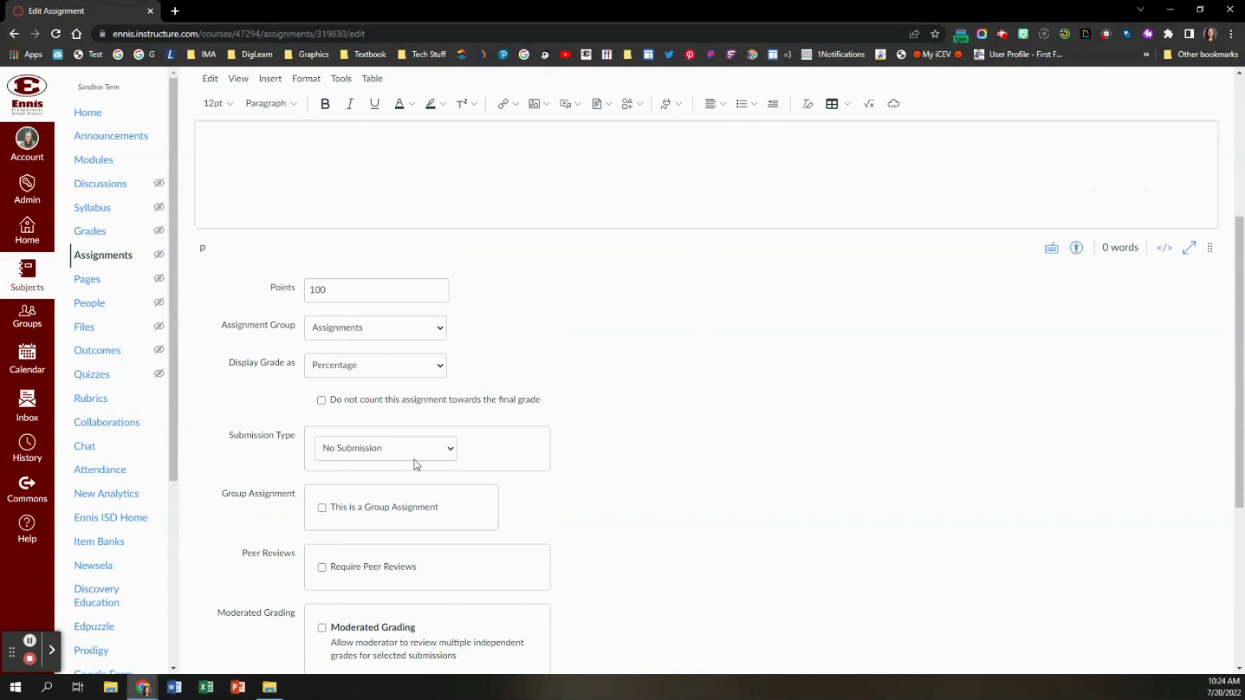
left_click(452, 454)
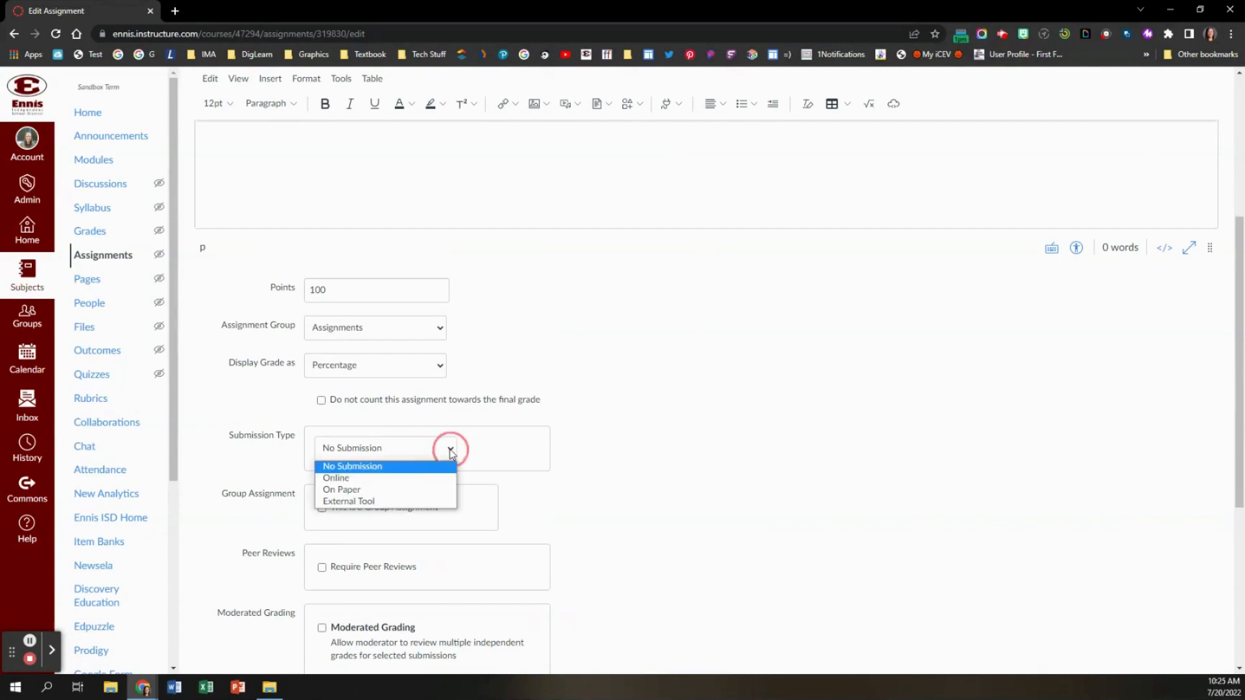
left_click(380, 502)
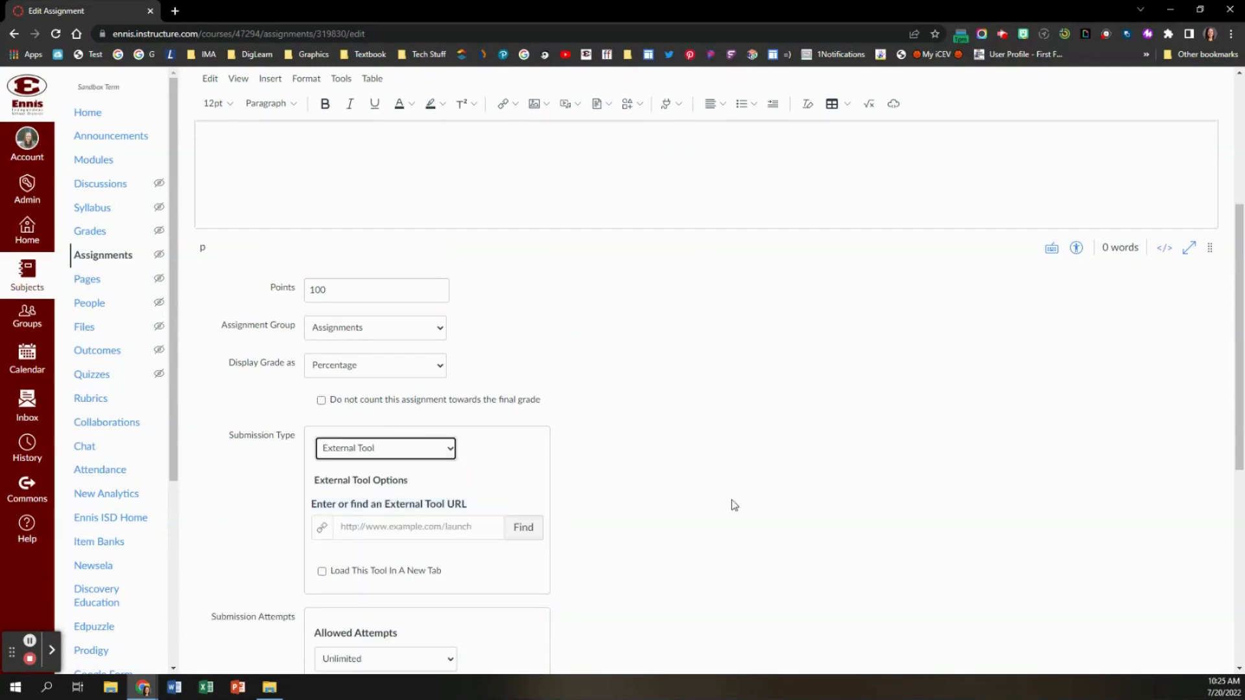
Find Google Assignments among the external tools and continue with the signed-in Google account
left_click(523, 527)
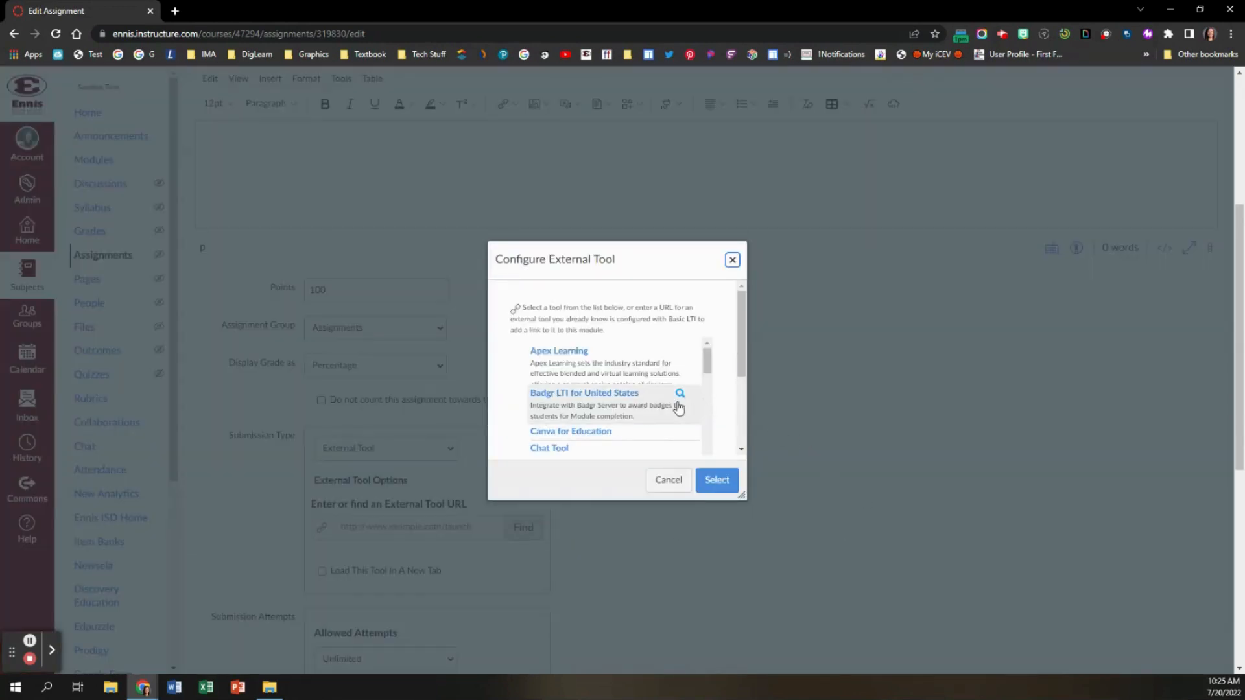
scroll(678, 407, "down", 3)
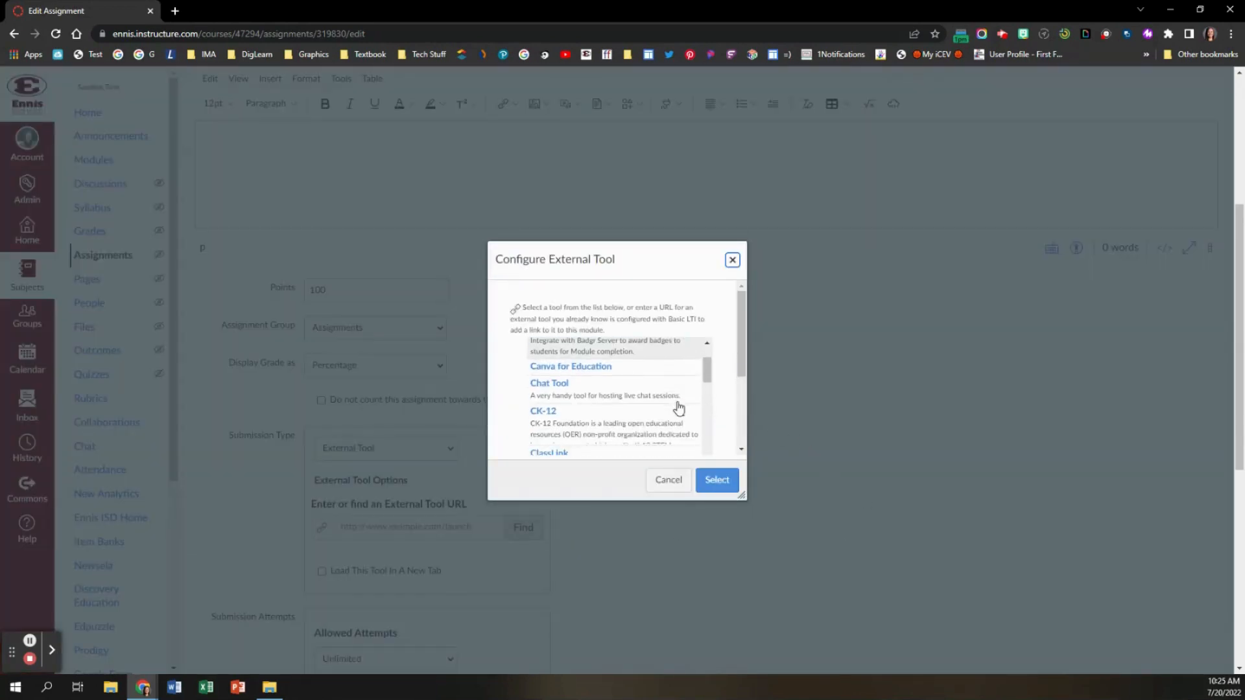
scroll(679, 407, "down", 1)
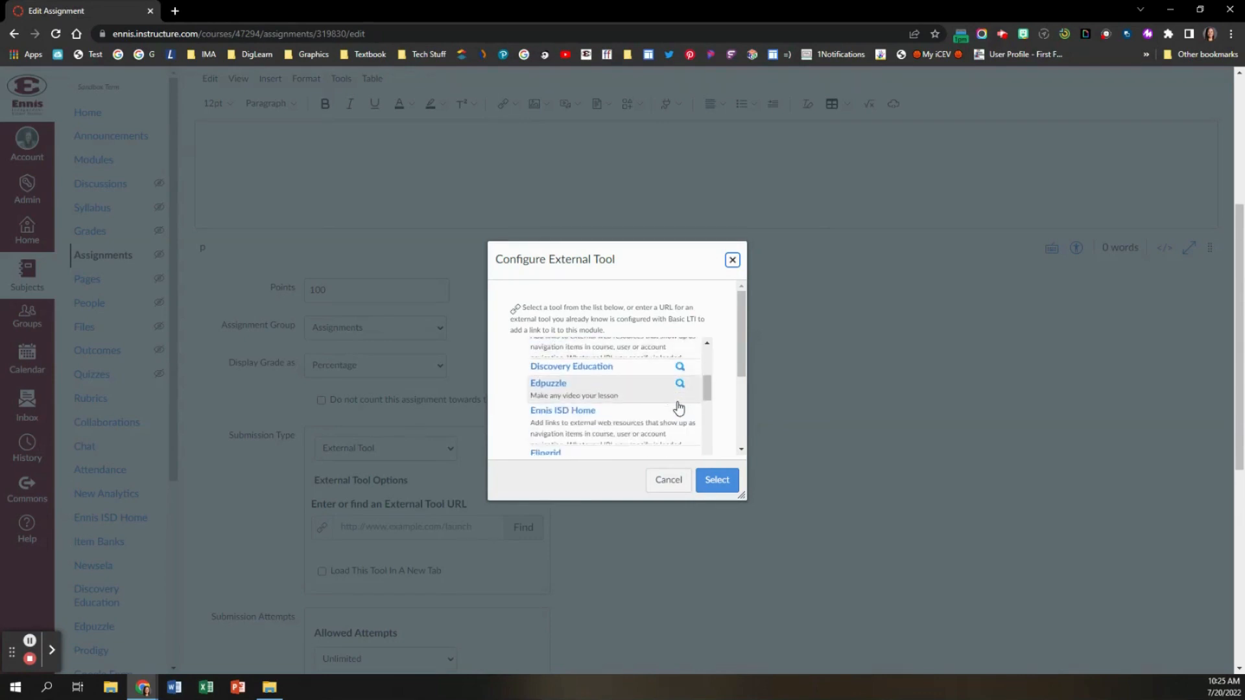
scroll(678, 406, "down", 3)
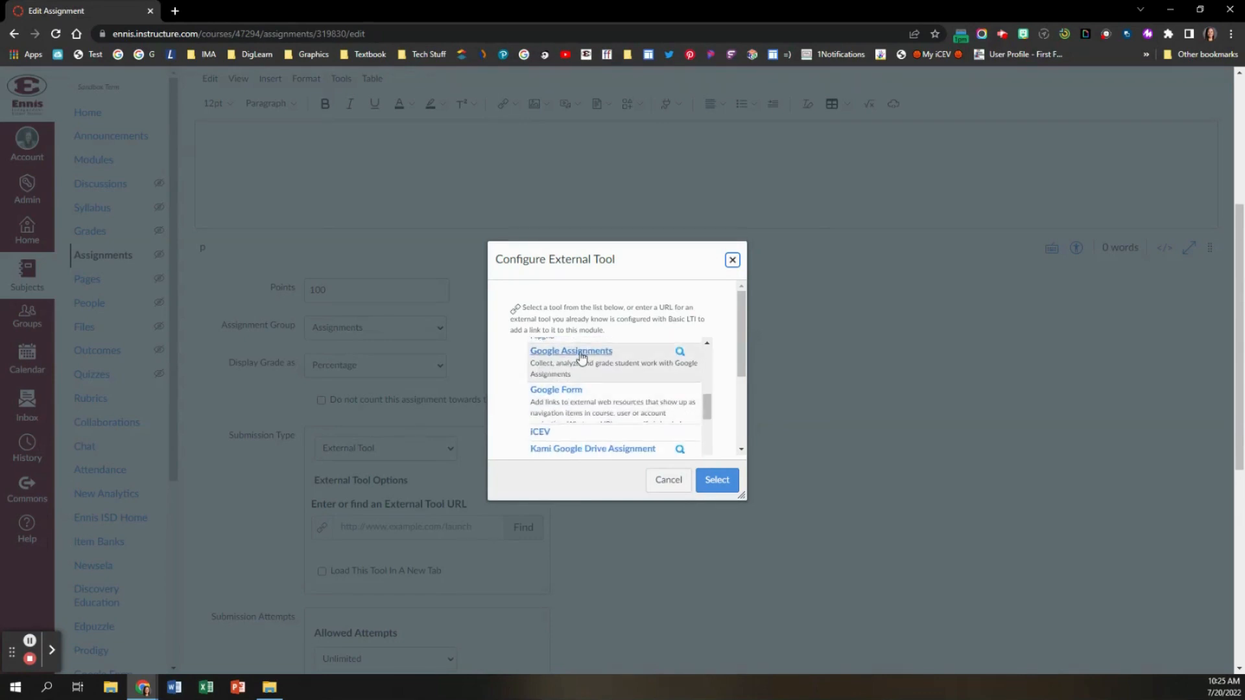
left_click(583, 353)
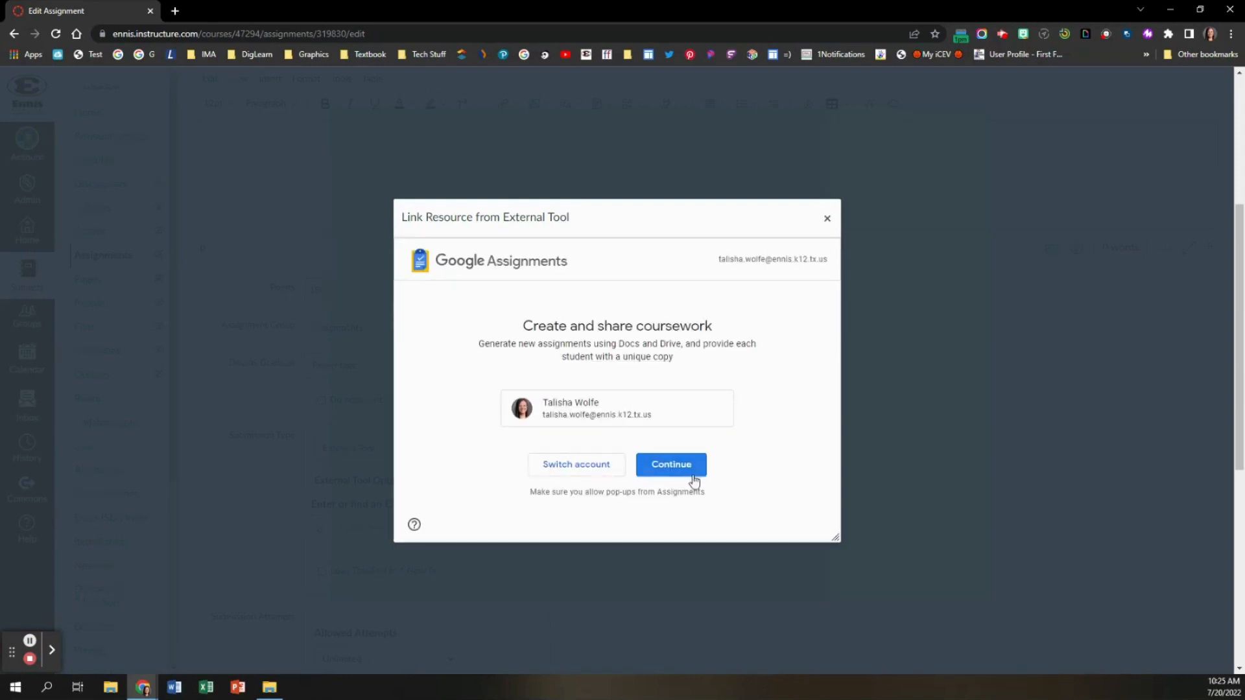
left_click(674, 468)
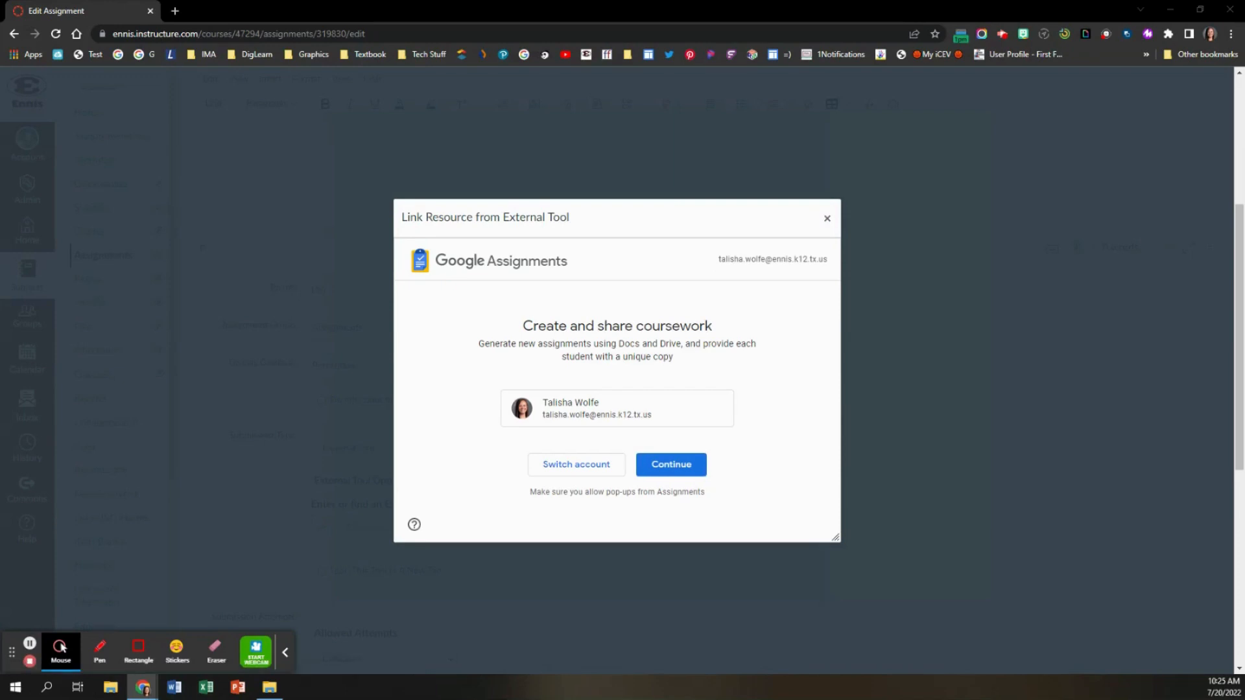
Set the due date in the Google Assignments form to Jul 29, 2022, matching the Canvas assignment
left_click_drag(0, 194, 530, 72)
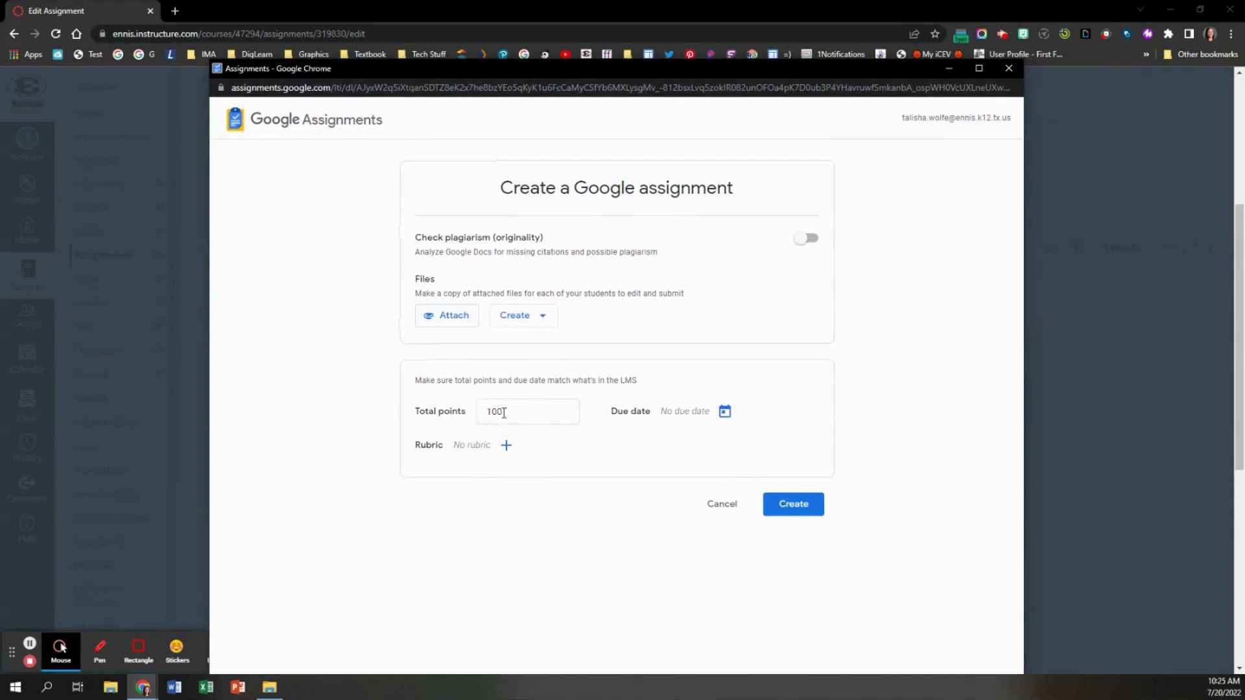
left_click(724, 412)
left_click(664, 398)
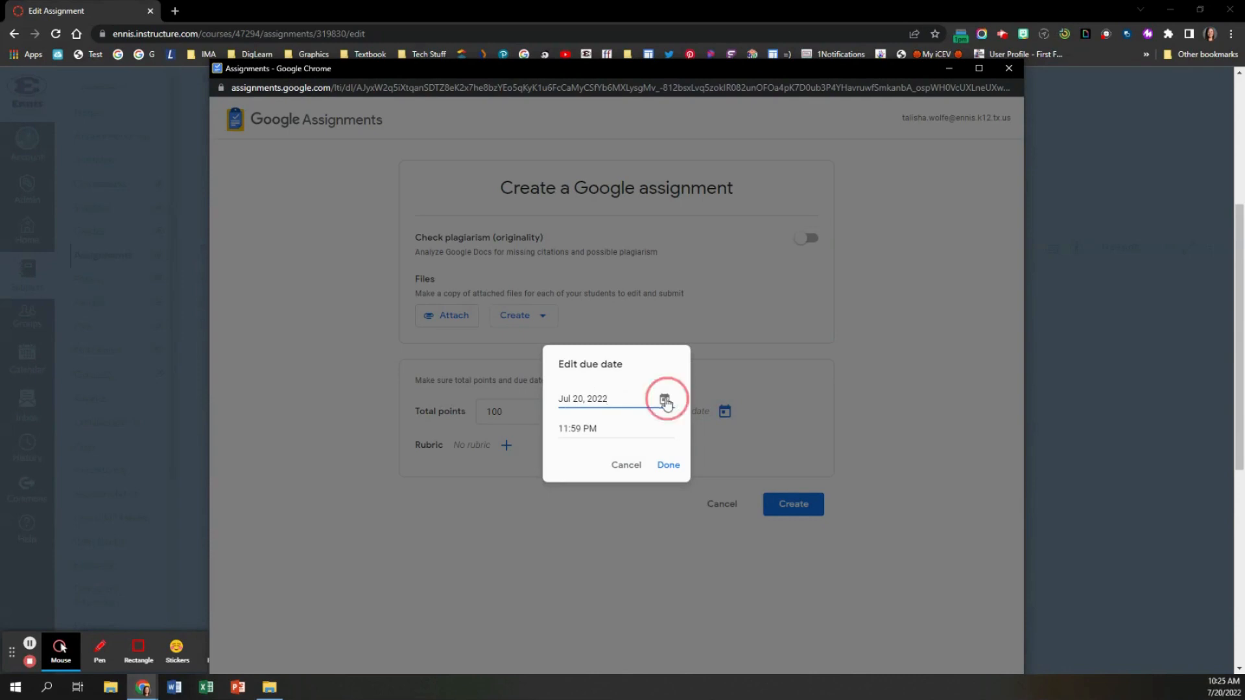
left_click(686, 559)
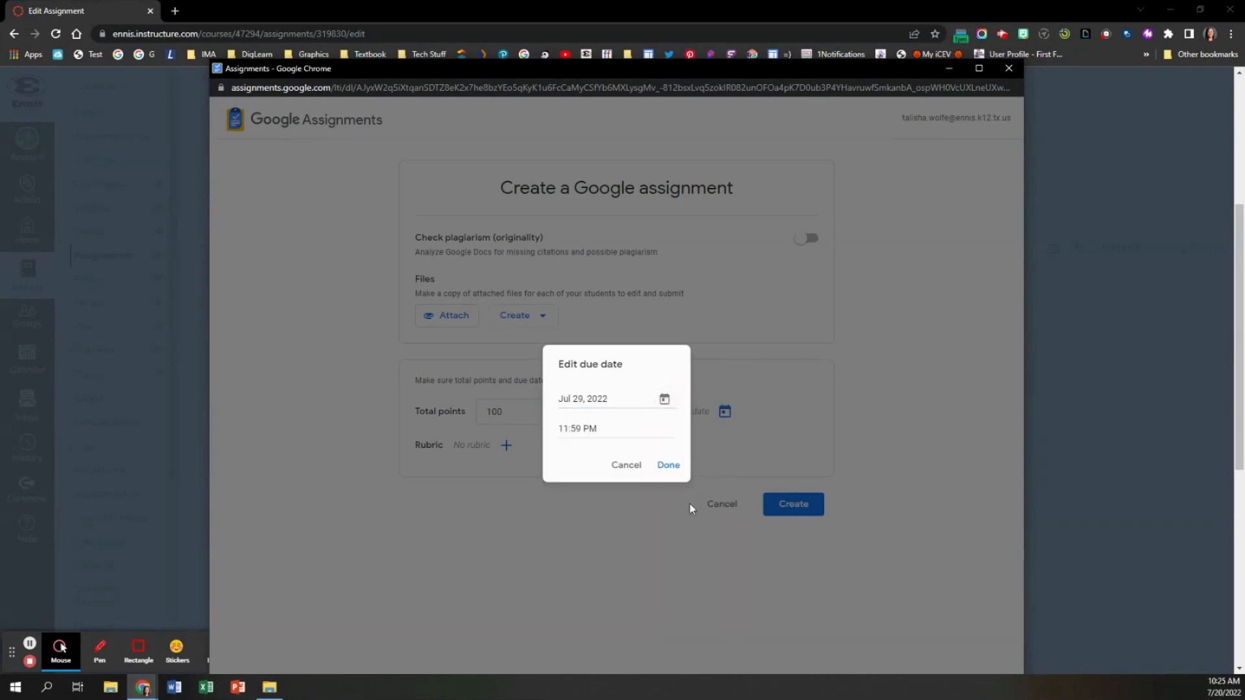
left_click(664, 465)
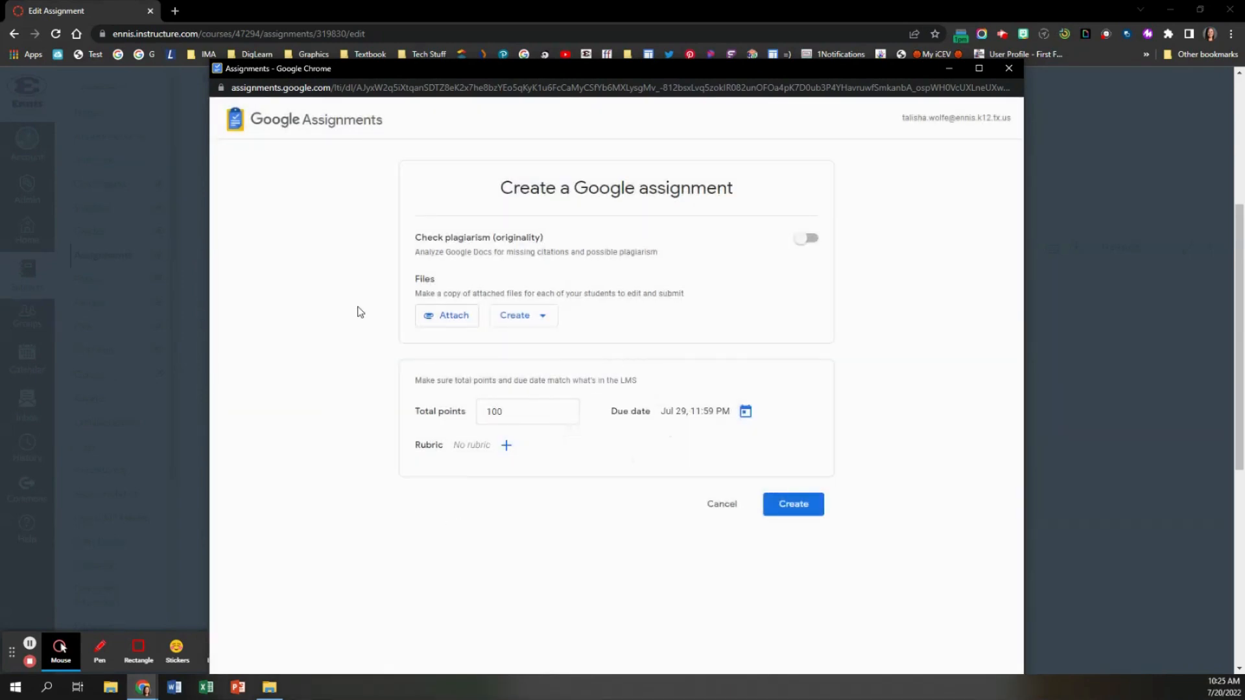
Attach the "Pages vs. Assignments" presentation from Google Drive and create the Google assignment
left_click(459, 322)
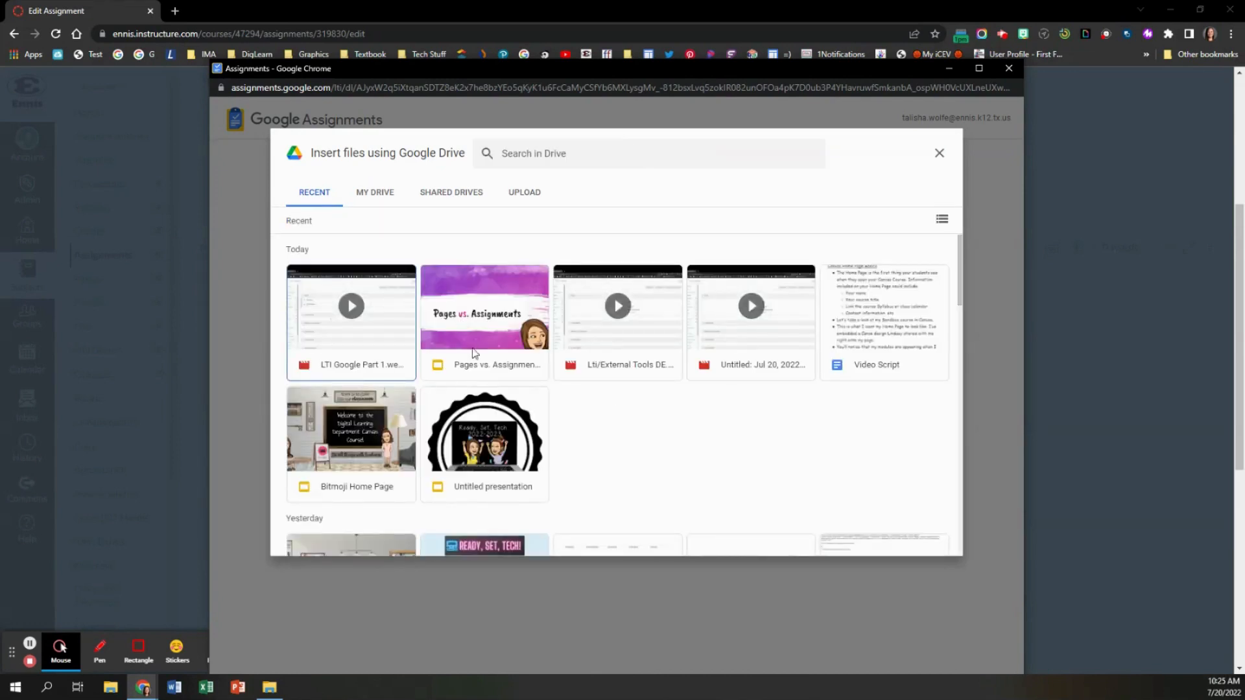
scroll(733, 445, "down", 1)
scroll(733, 445, "up", 1)
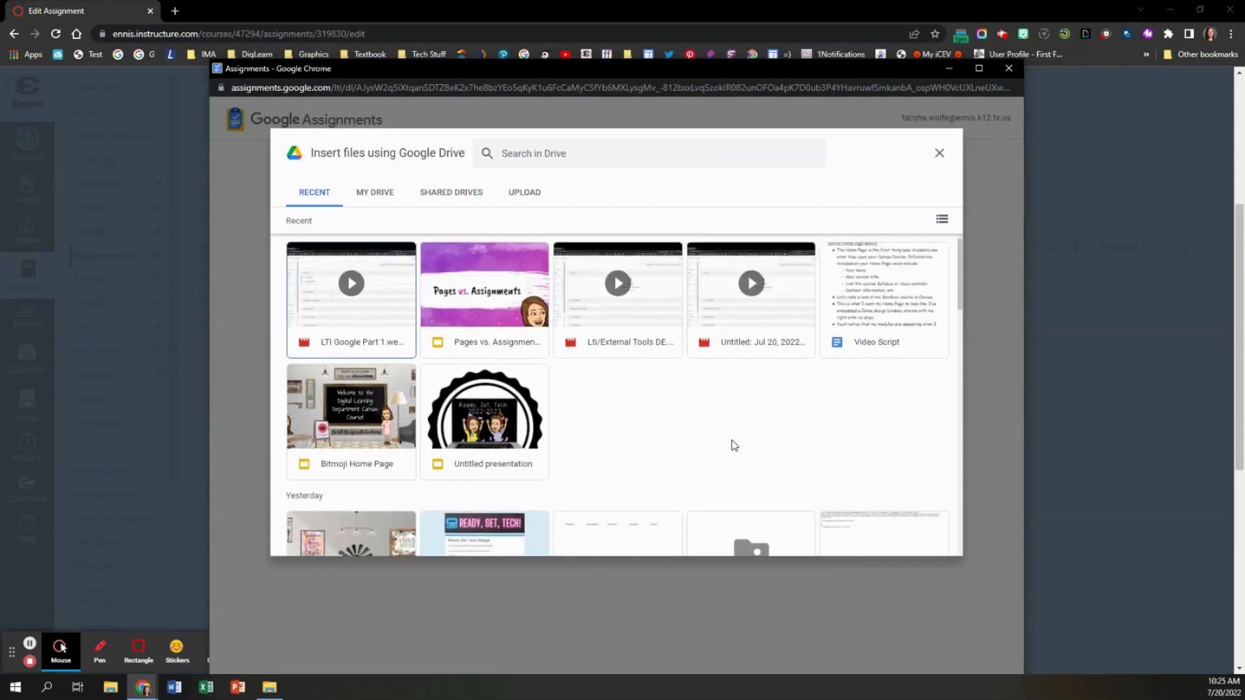
left_click(466, 325)
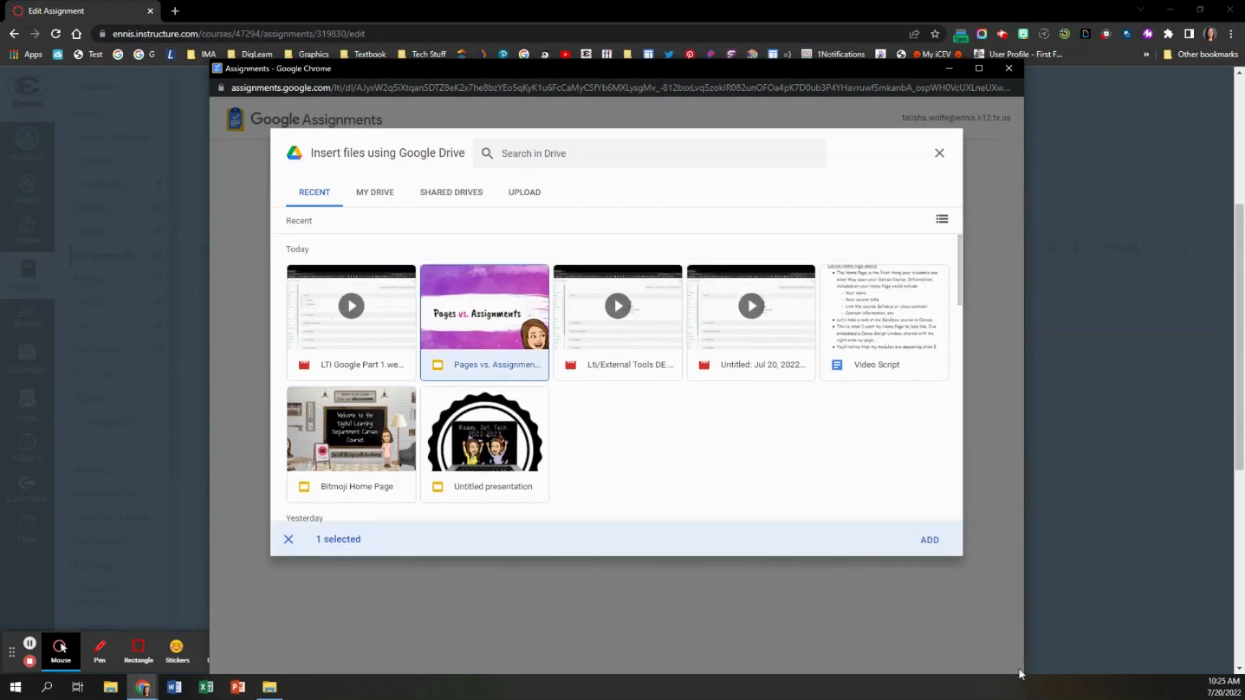
left_click(927, 542)
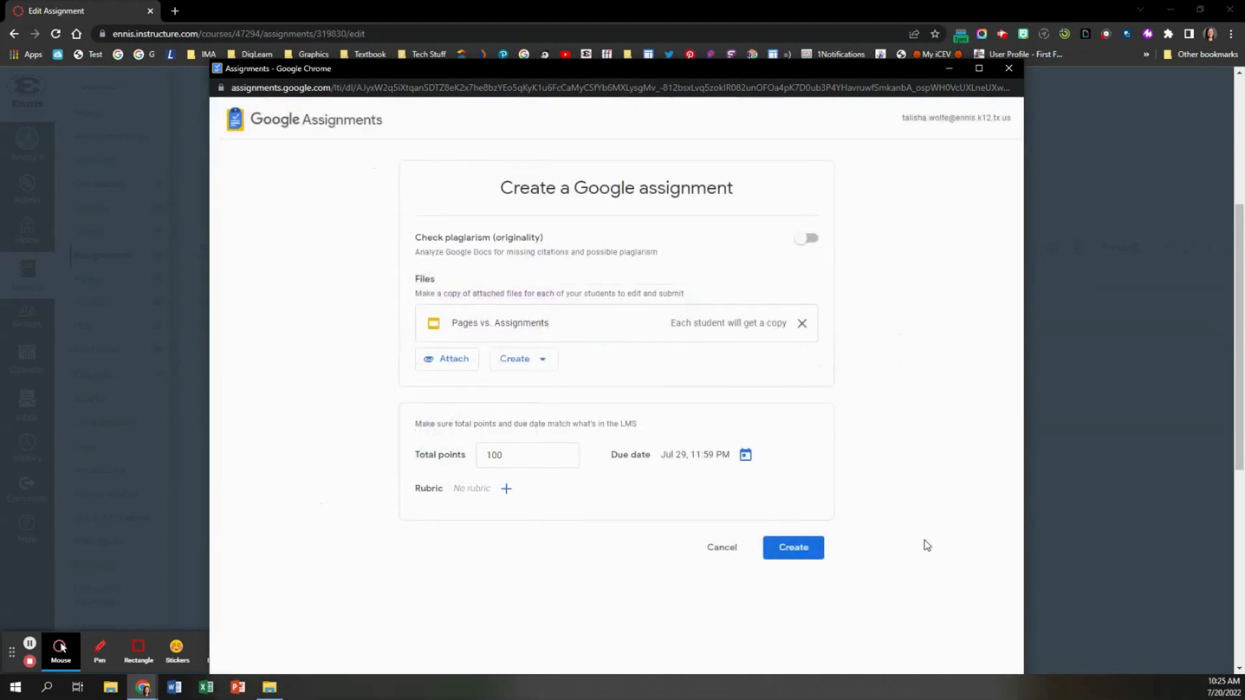
left_click(816, 548)
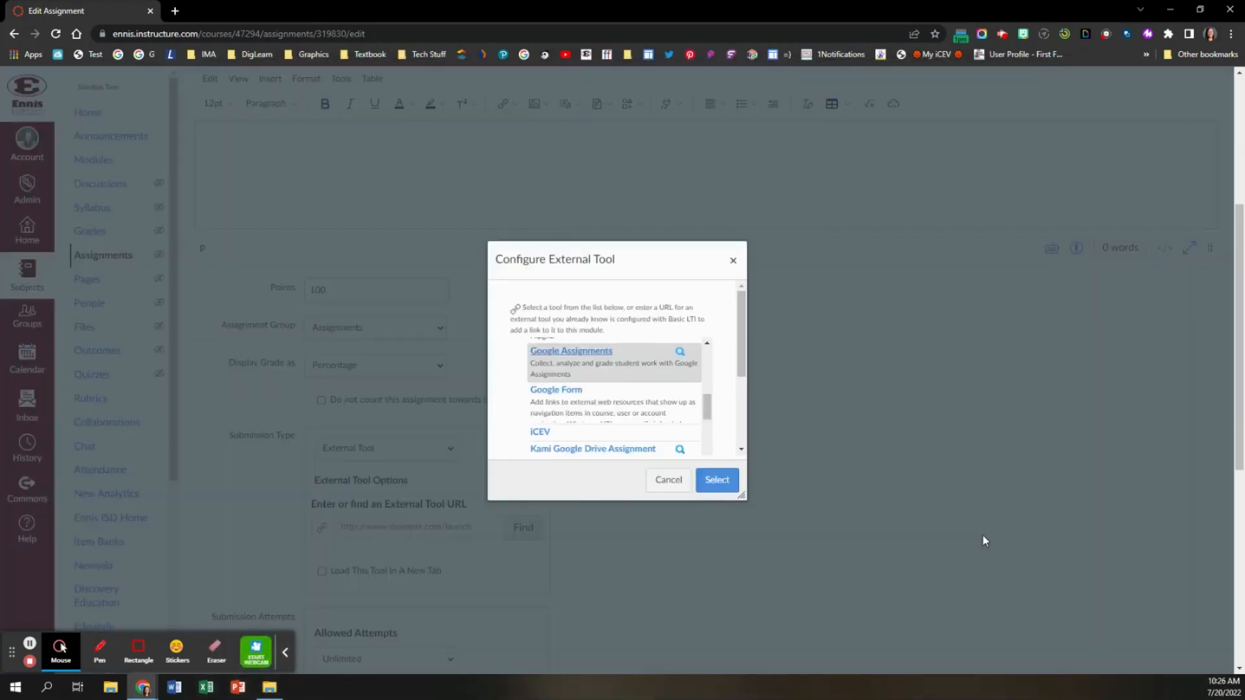
Confirm Google Assignments as the external tool, and save and publish the assignment
left_click(717, 480)
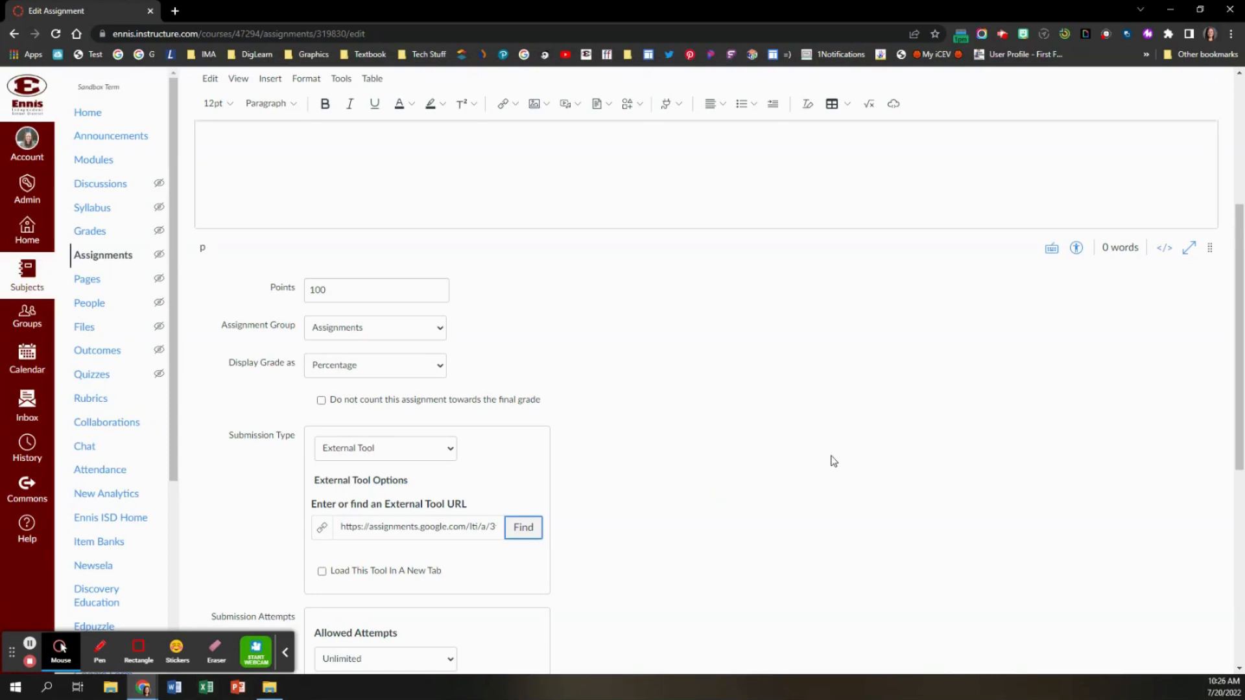
scroll(833, 461, "down", 7)
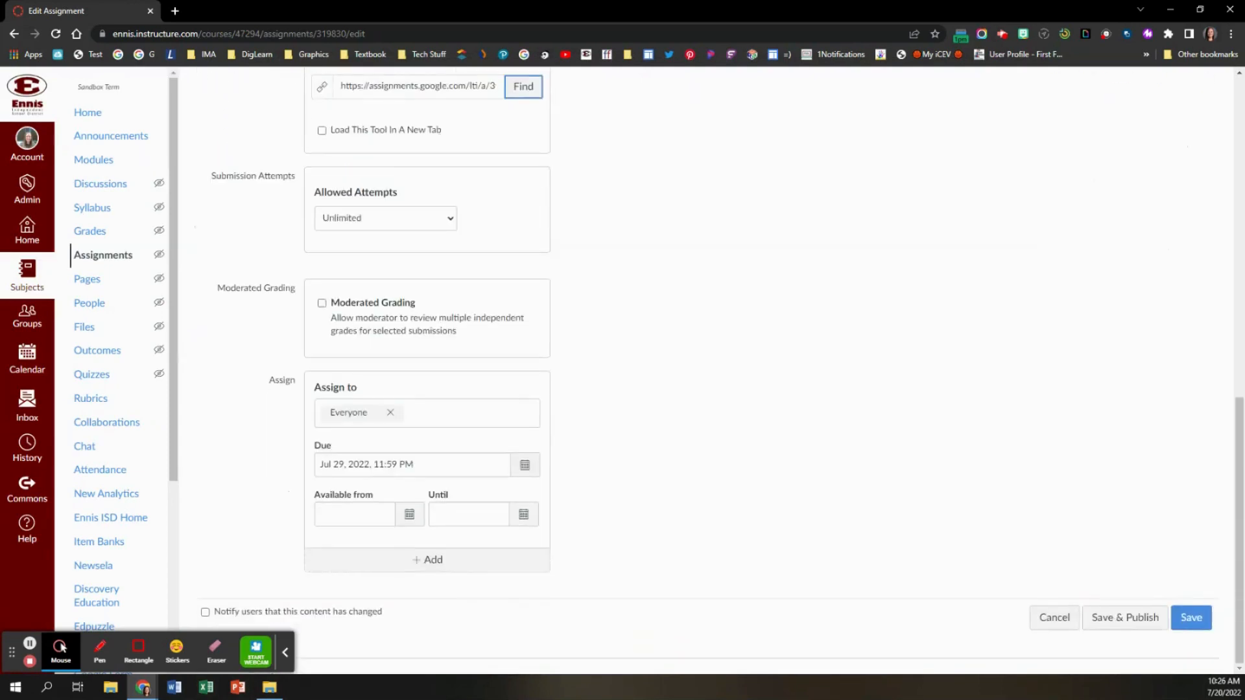
left_click(1134, 622)
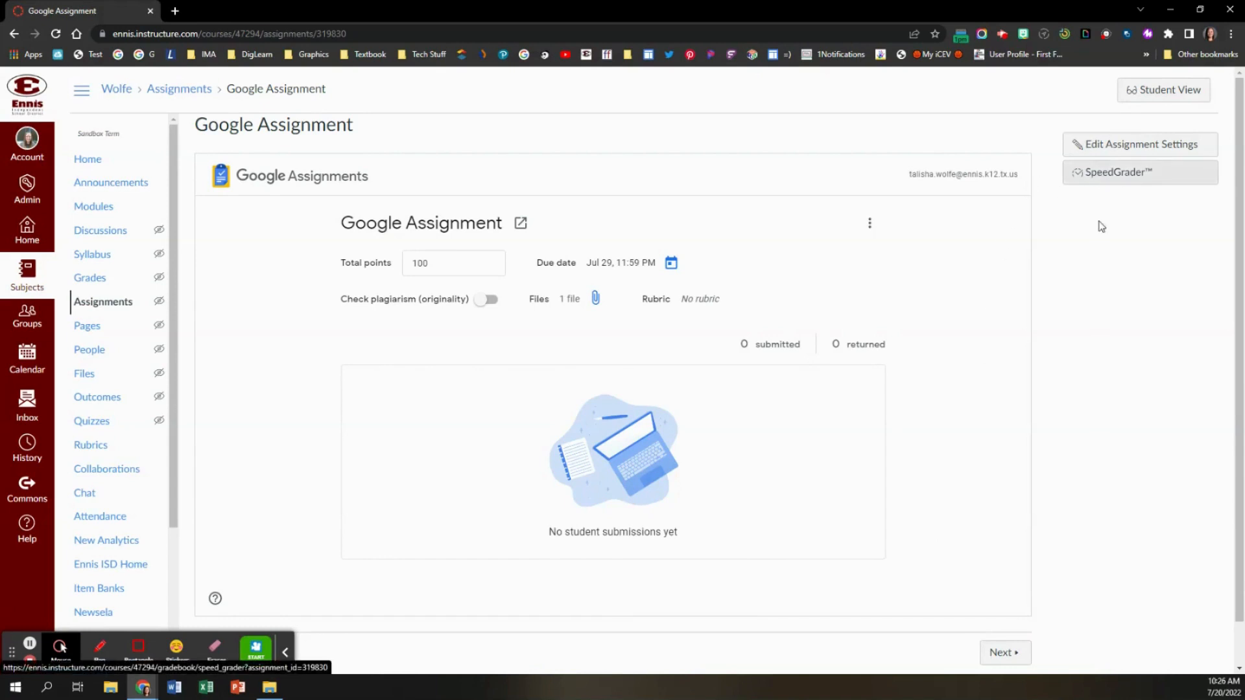
left_click(285, 652)
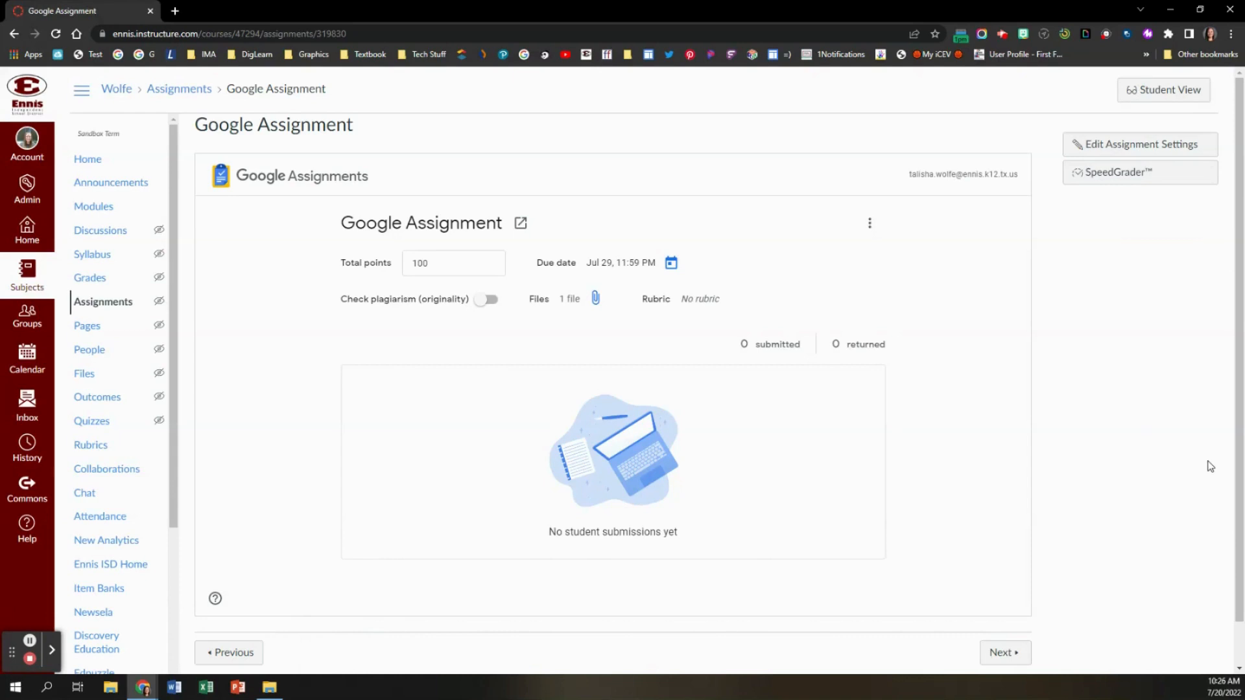